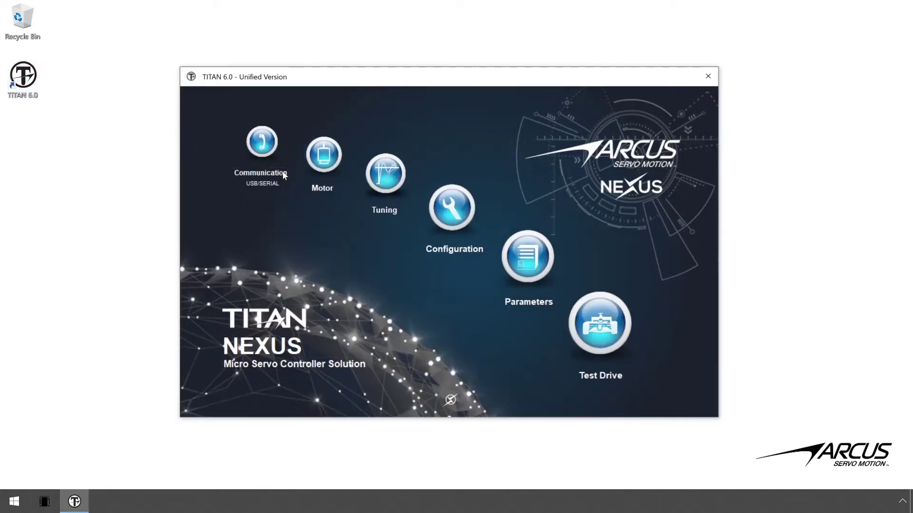
- Run a communication check confirming a NEXUS-SPX with firmware 6.32 on COM9
click(269, 143)
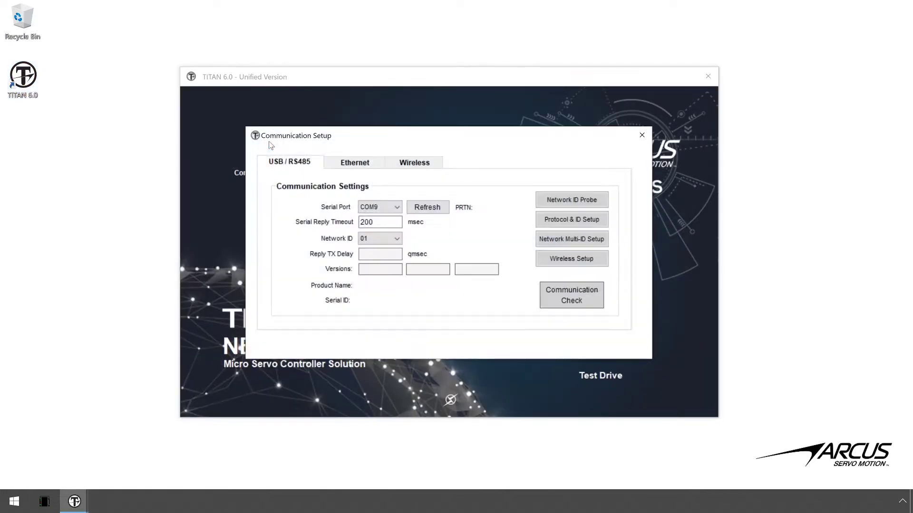
click(575, 303)
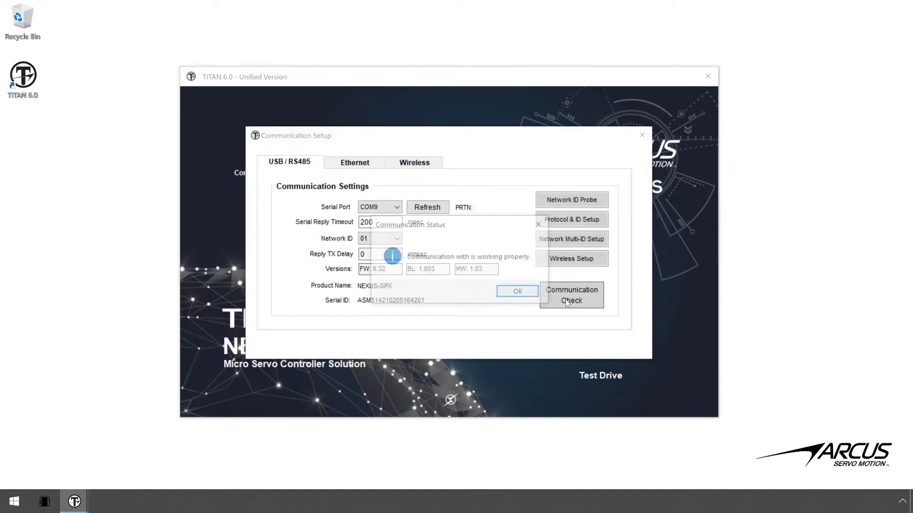
click(505, 292)
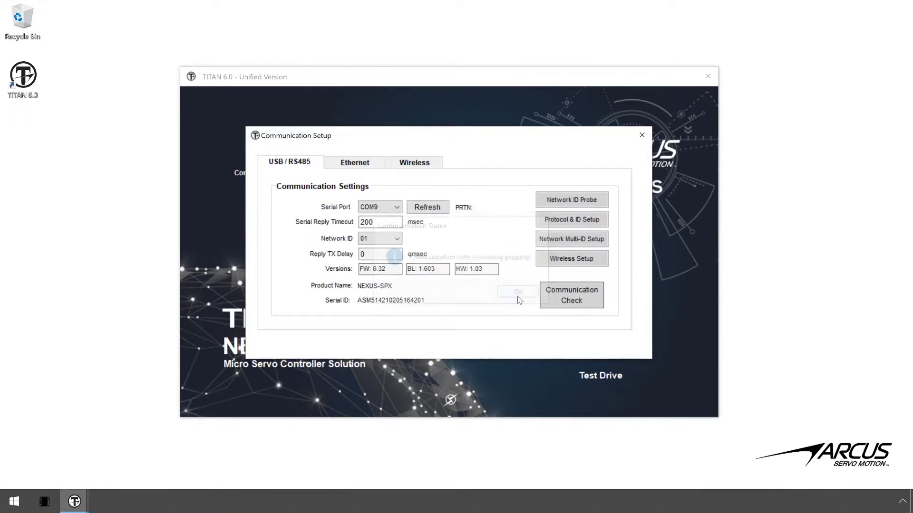
click(642, 135)
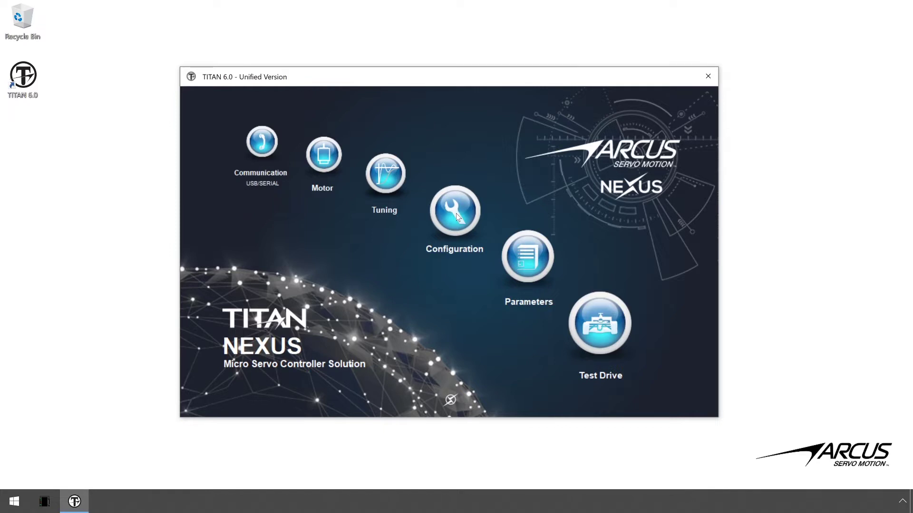
- Set the NEXUS-SPX operating mode to Controller Mode and download the parameters to it
click(456, 216)
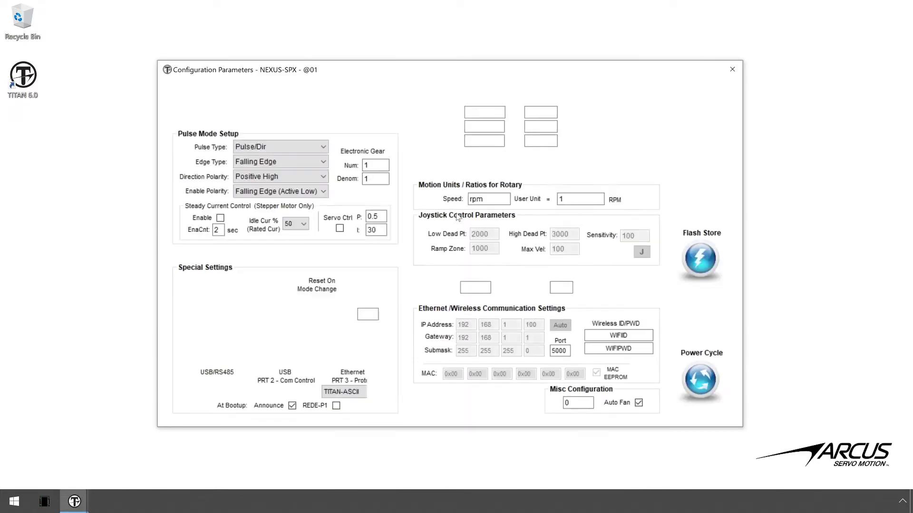
click(247, 105)
click(249, 124)
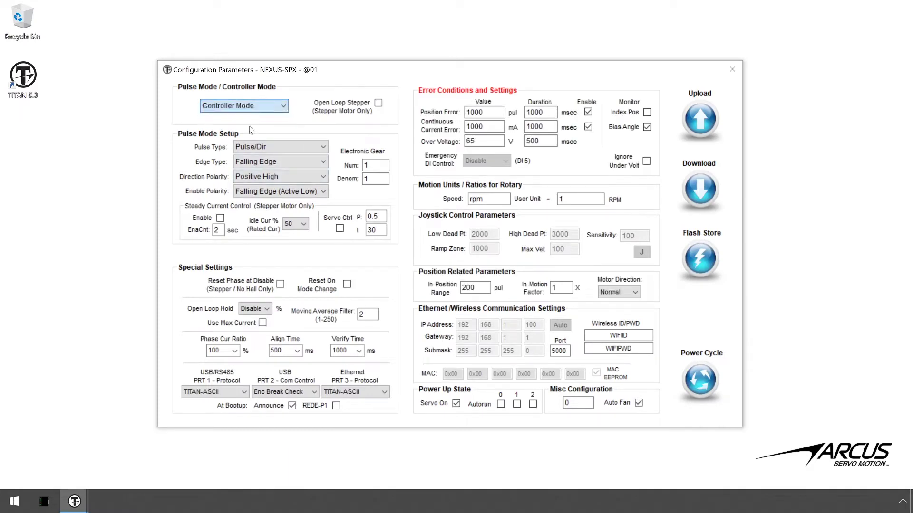
click(704, 193)
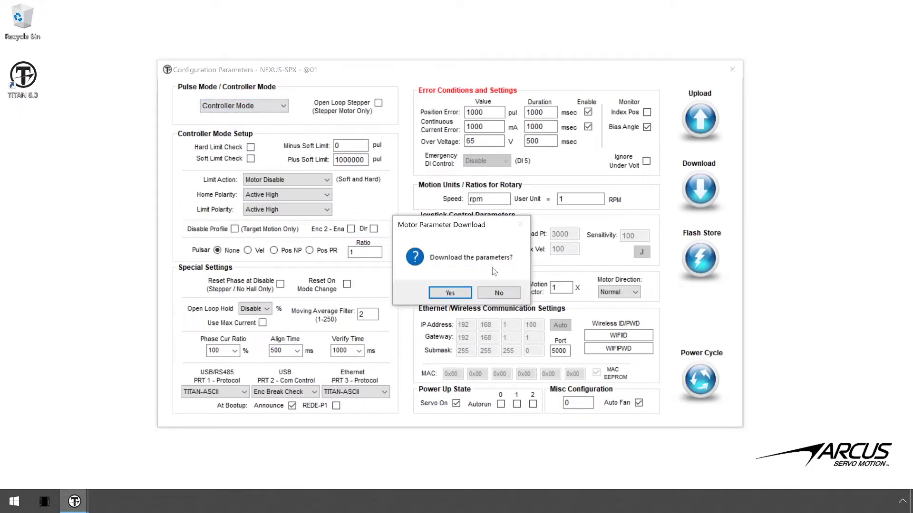
click(447, 294)
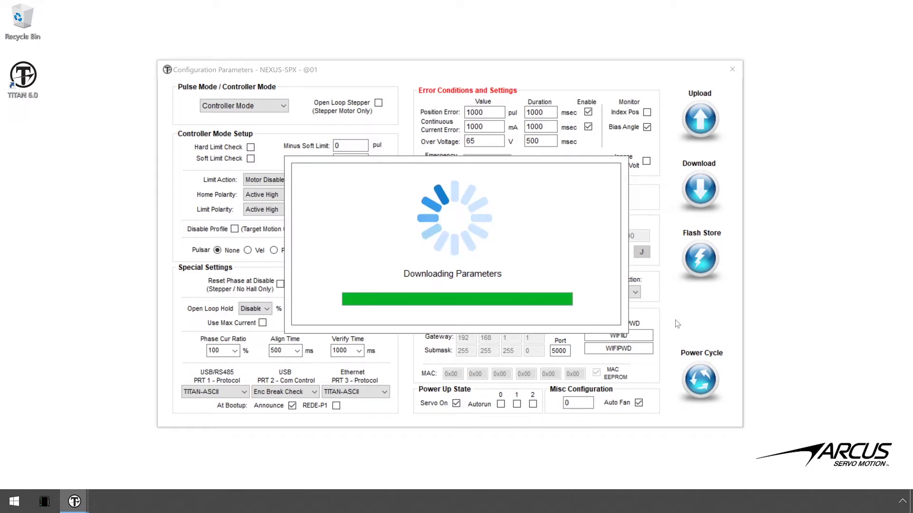
click(732, 70)
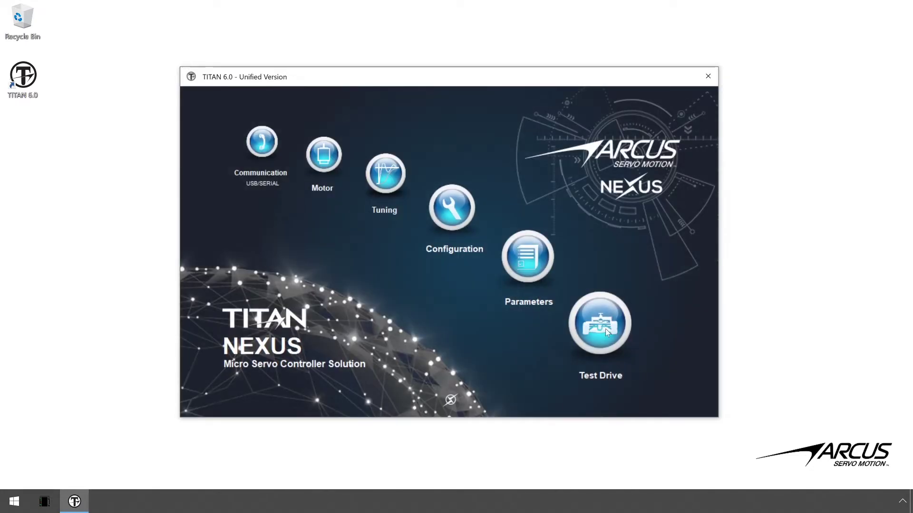
click(606, 332)
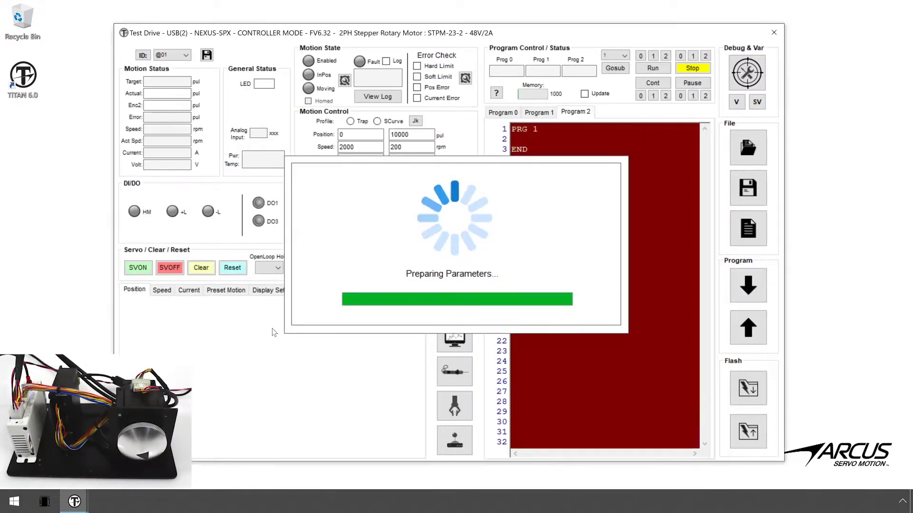
- Enable the servo, jog forward and backward at 1200 rpm, then stop at 2093434 pulses
click(138, 269)
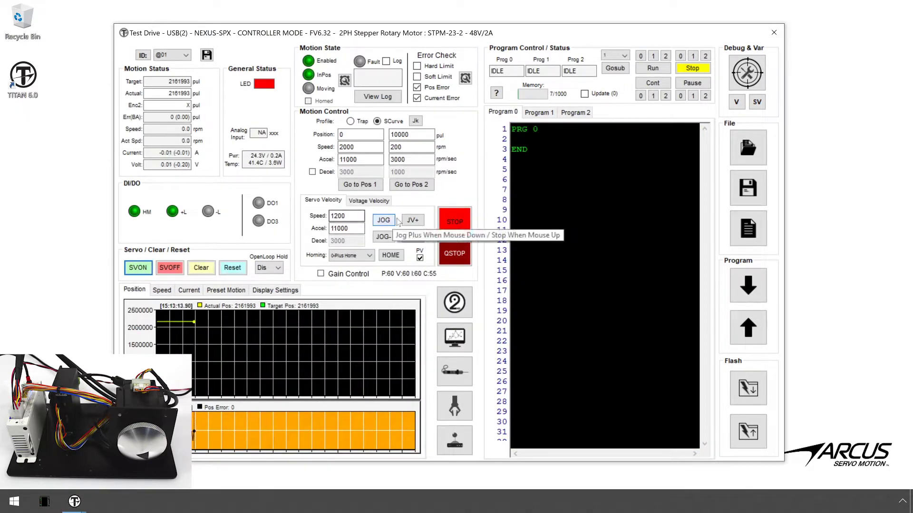
click(413, 221)
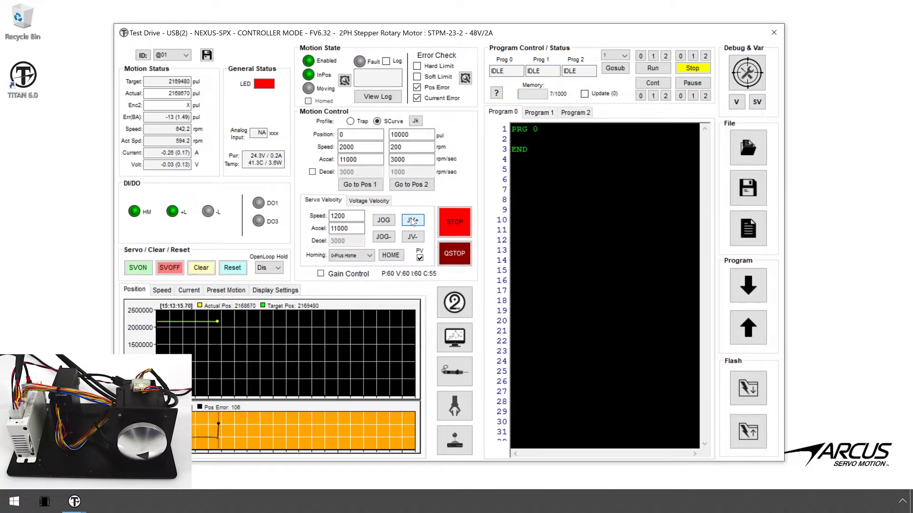
click(408, 239)
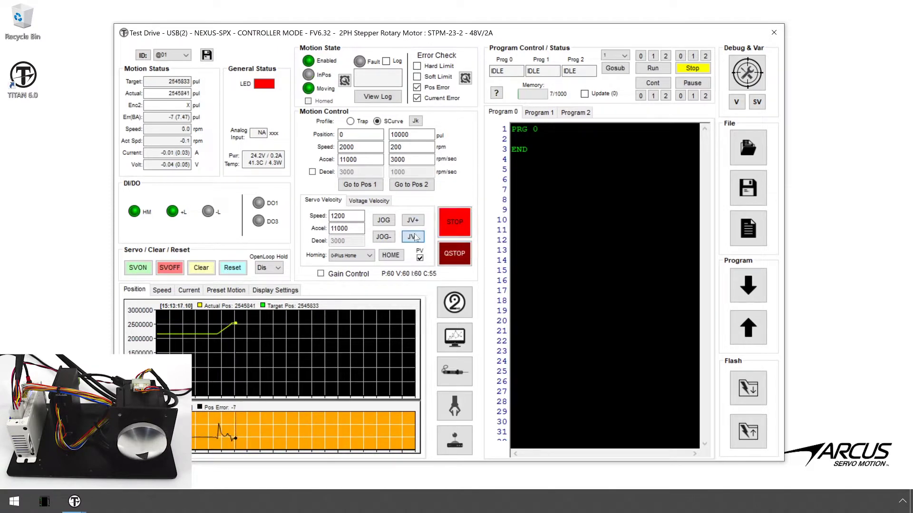
click(456, 223)
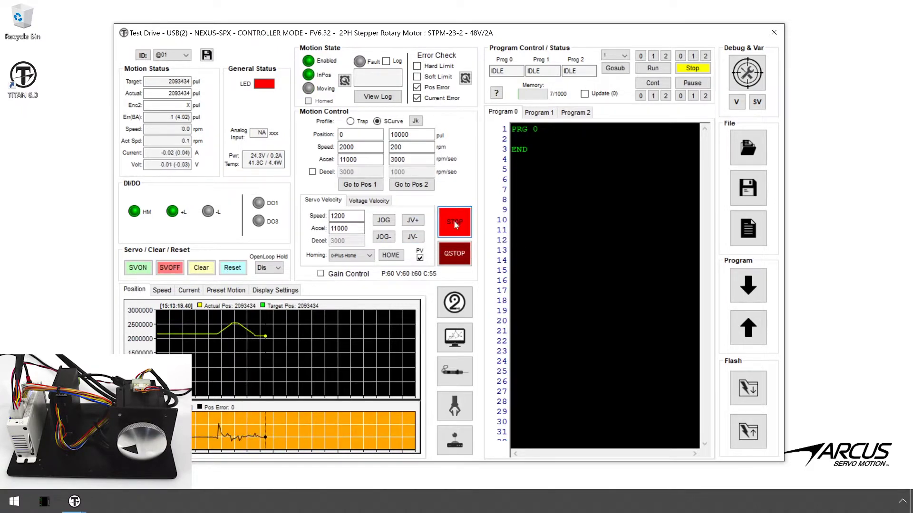
- Set the NEXUS-SPX operating mode to Pulse Mode and download the parameters
click(775, 33)
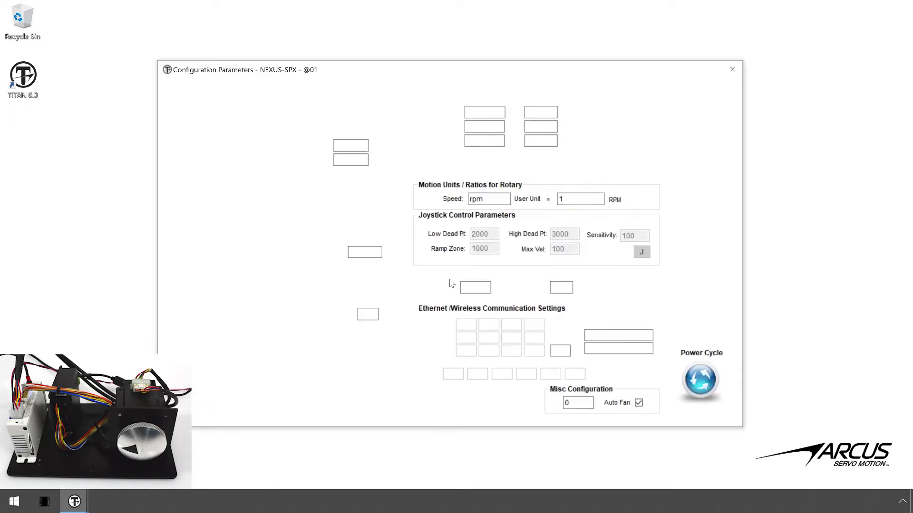
click(261, 106)
click(233, 123)
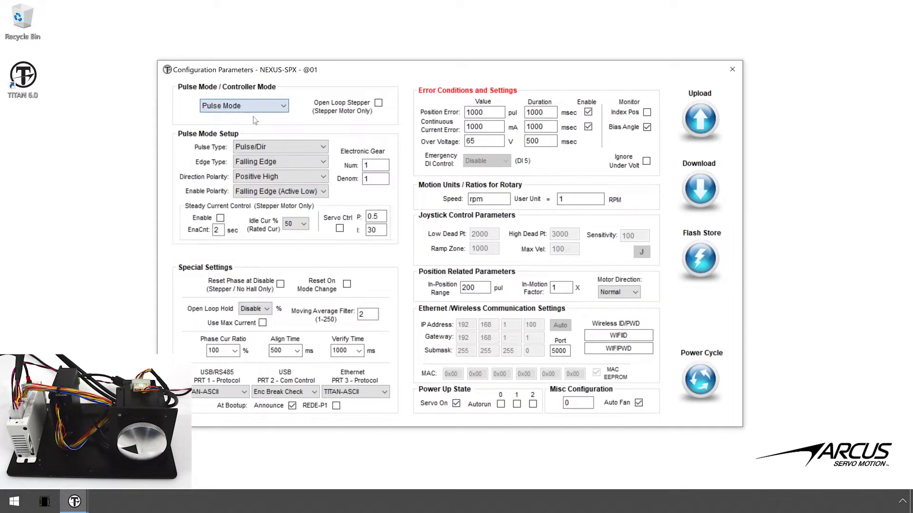
click(699, 189)
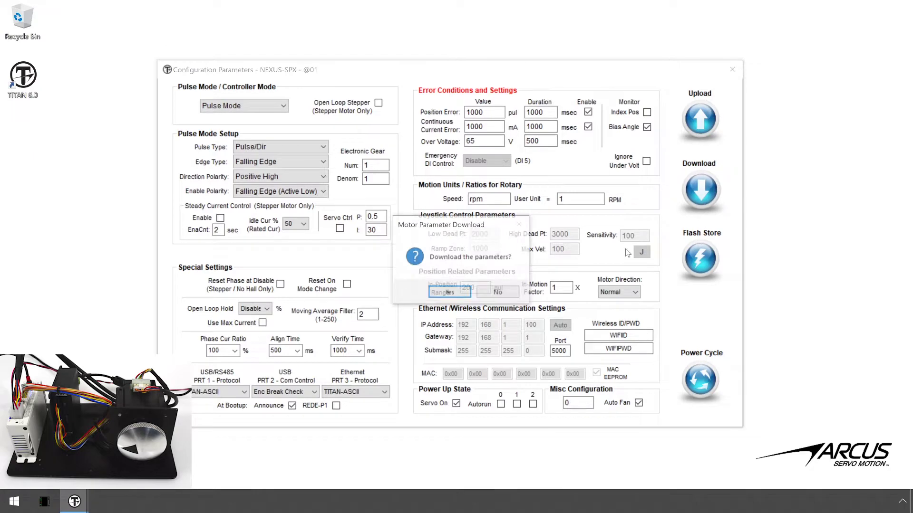
click(454, 293)
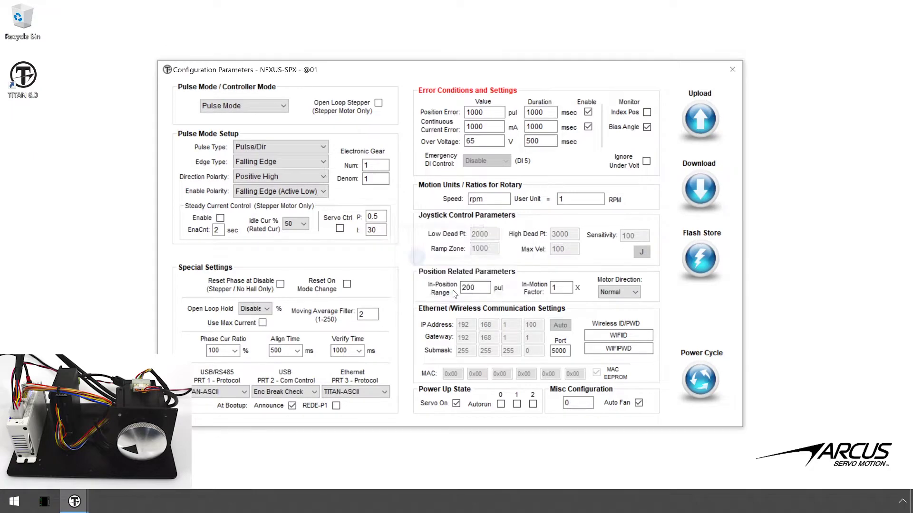
click(731, 70)
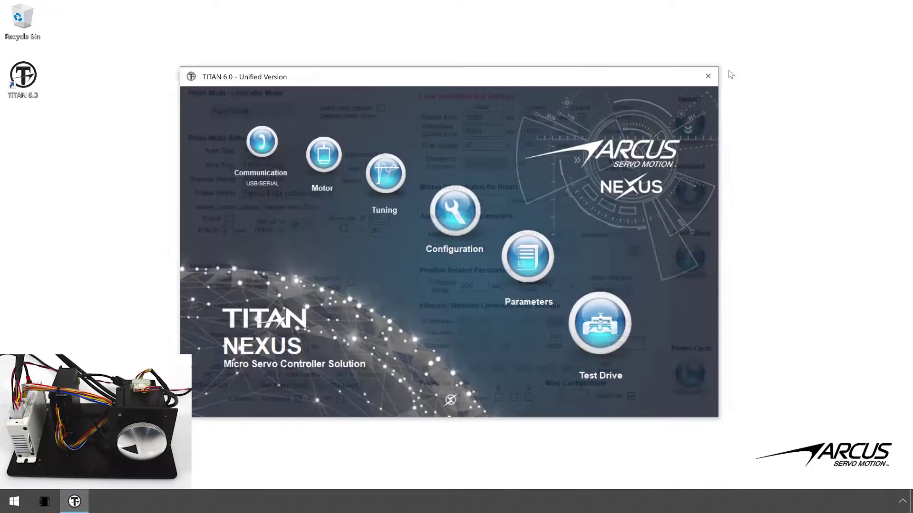
- Open Test Drive in Pulse Mode, accepting the warning that profile motion is disabled
click(603, 332)
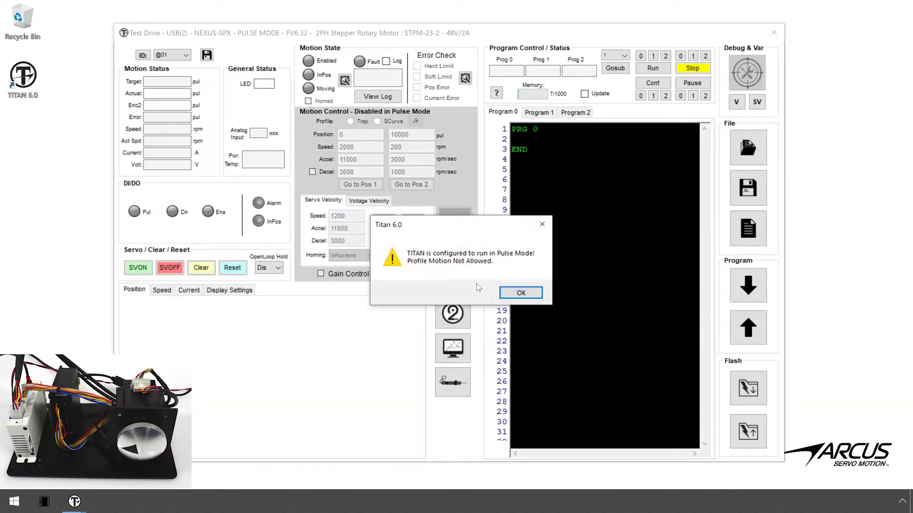
click(524, 293)
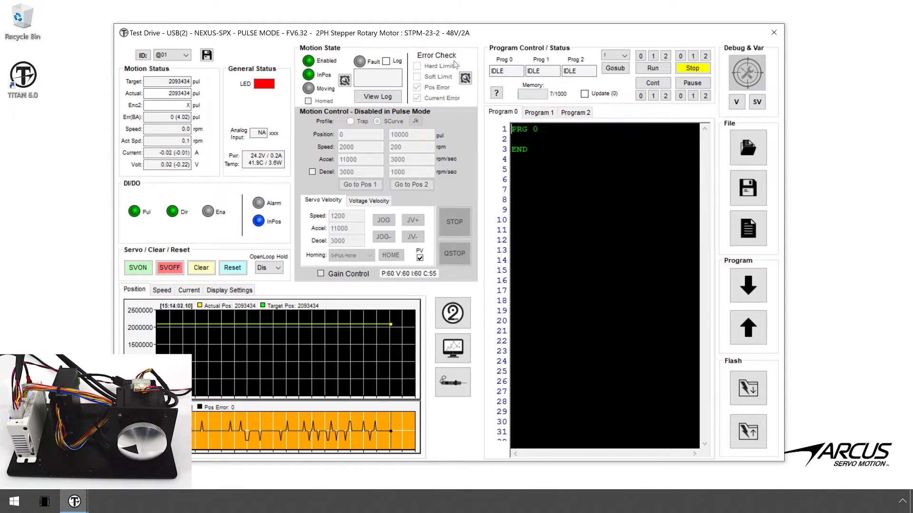
drag(457, 35, 415, 40)
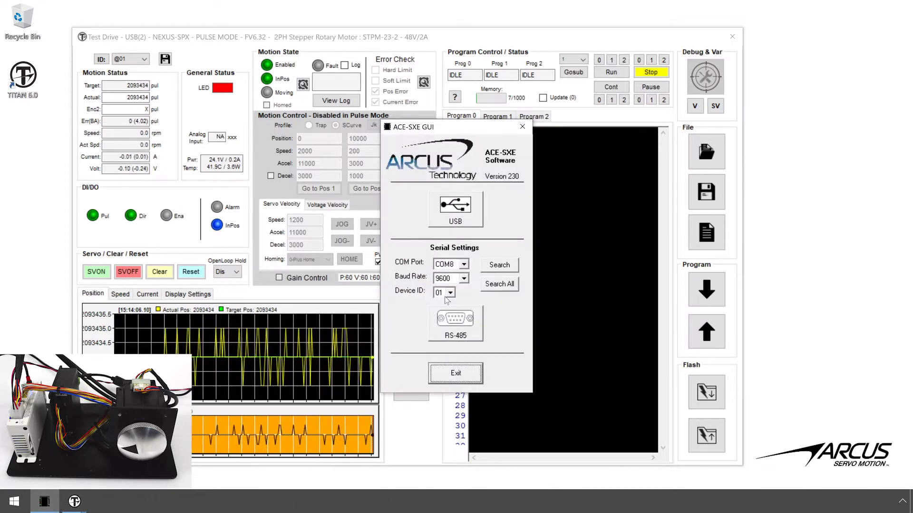
- Connect ACE-SXE GUI to the sxe01 device over USB
click(451, 217)
click(450, 239)
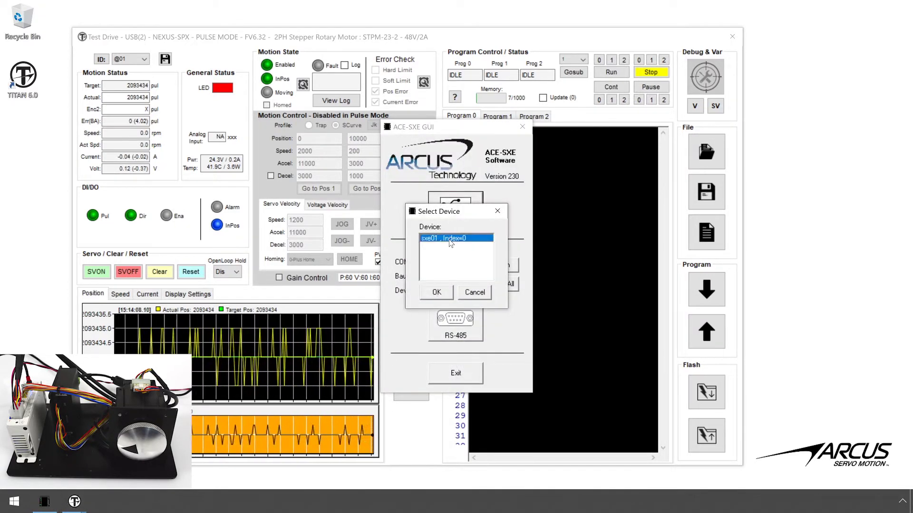
click(436, 293)
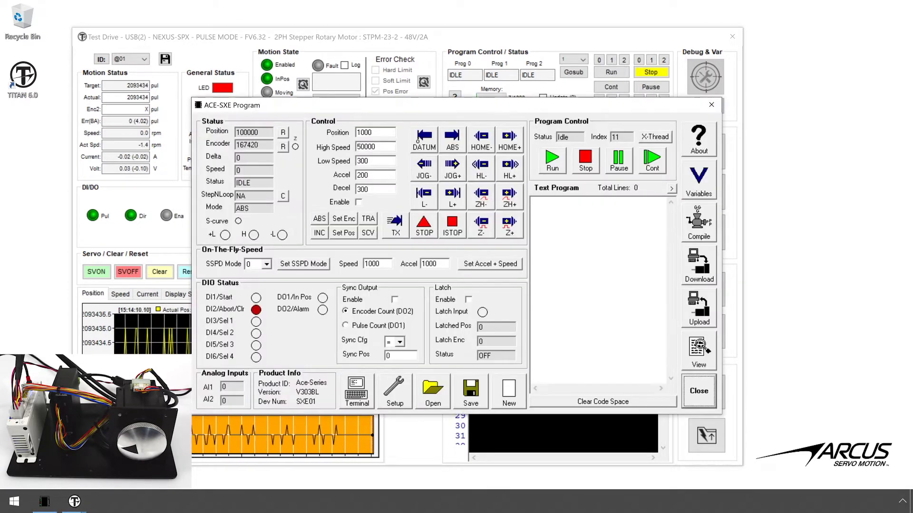
drag(507, 113, 653, 122)
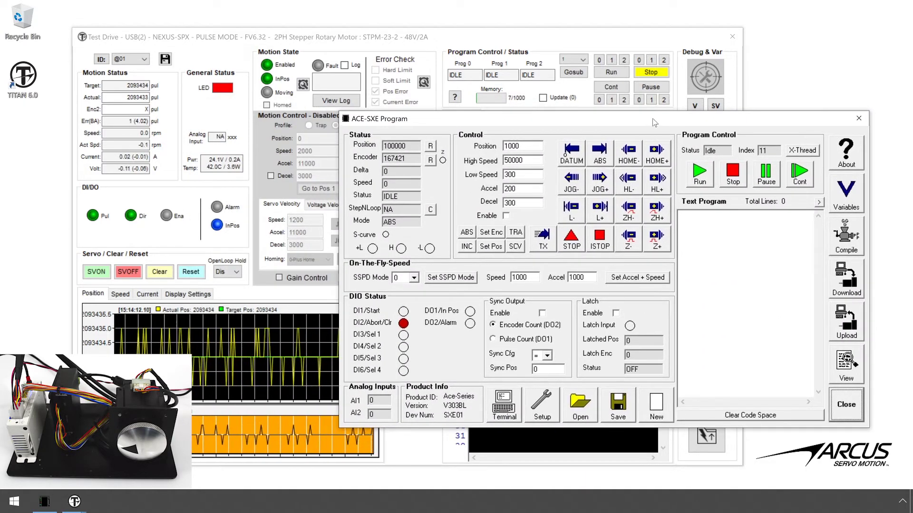
- Toggle the ACE-SXE Enable output off and on, leaving it enabled, and close TITAN's Test Drive
click(507, 217)
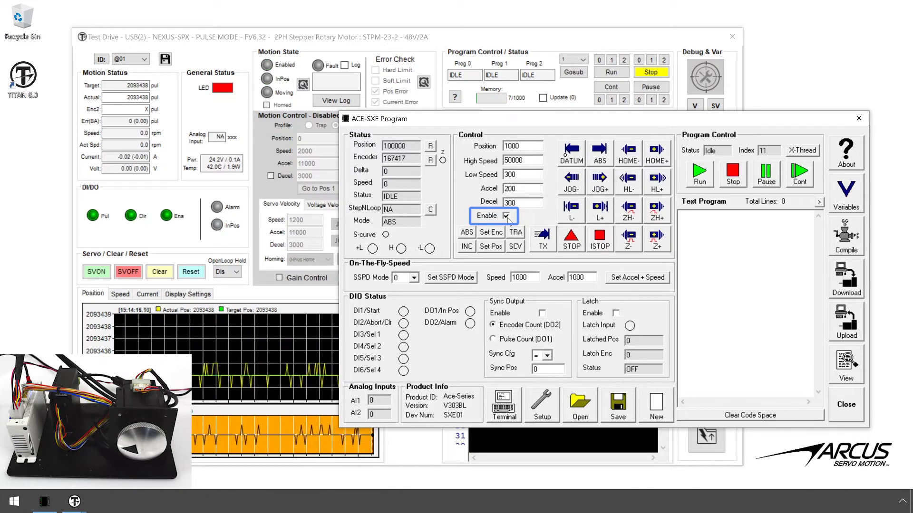
click(507, 216)
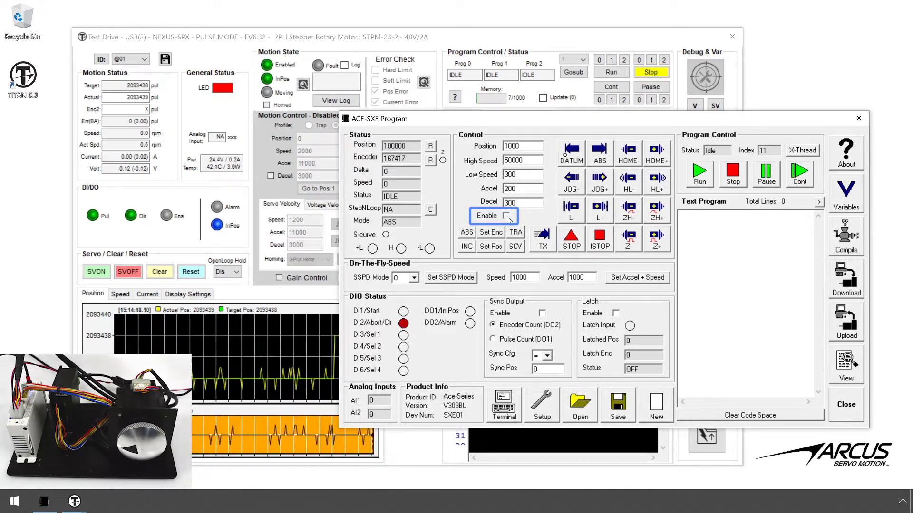
click(507, 217)
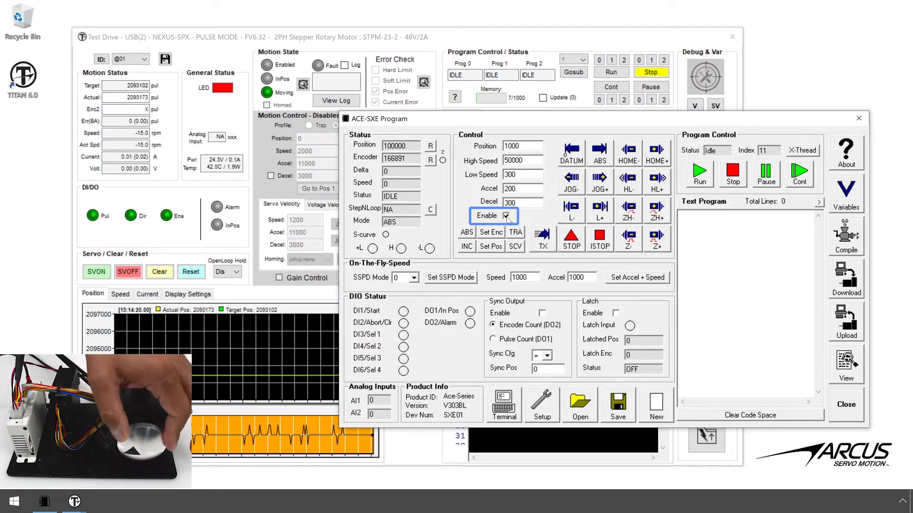
click(507, 217)
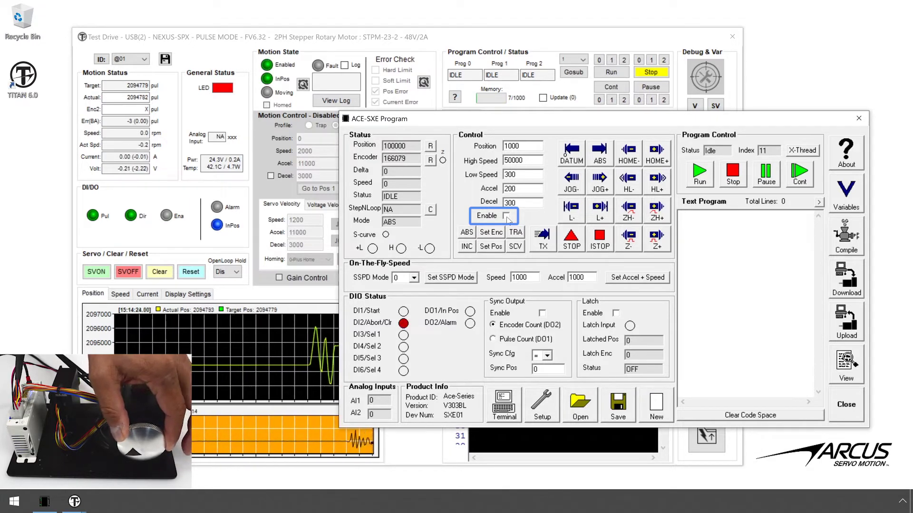
click(507, 216)
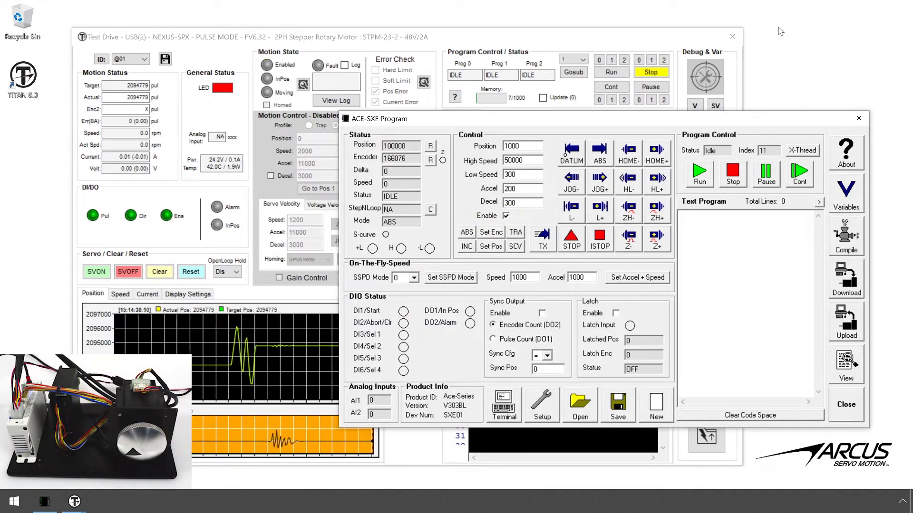
click(619, 49)
click(733, 36)
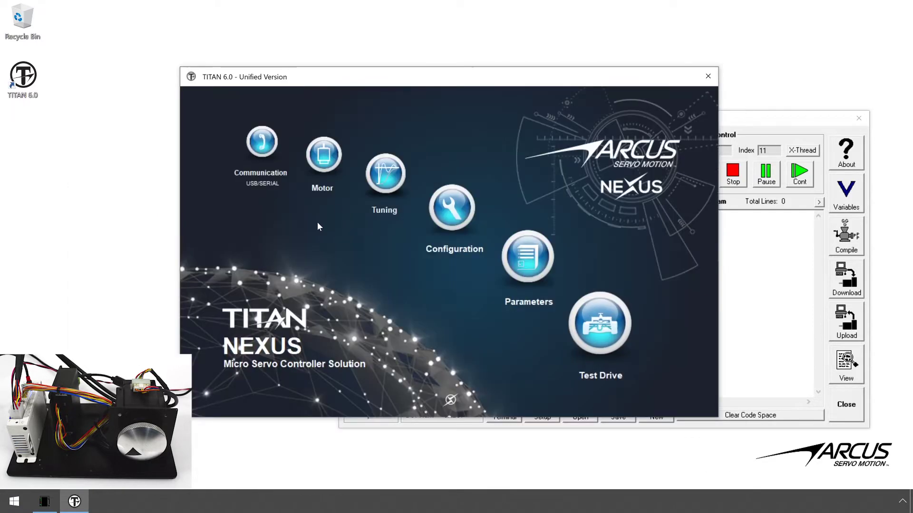
- Set Enable Polarity to Rising Edge (Active High) and download it to the NEXUS-SPX
click(453, 221)
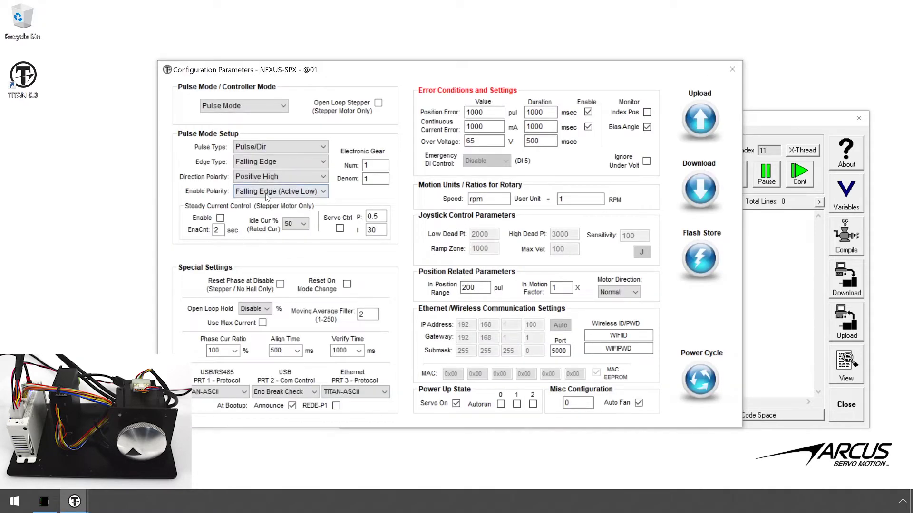
click(268, 192)
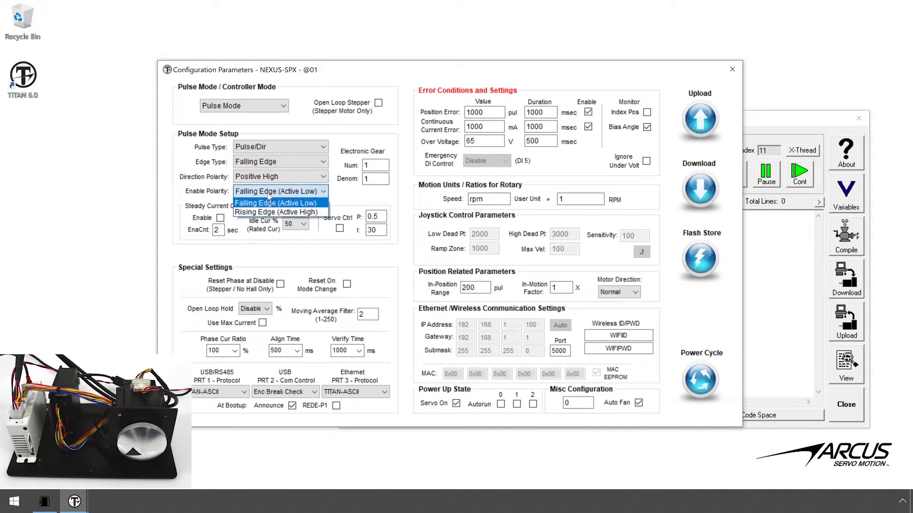
click(270, 212)
click(699, 195)
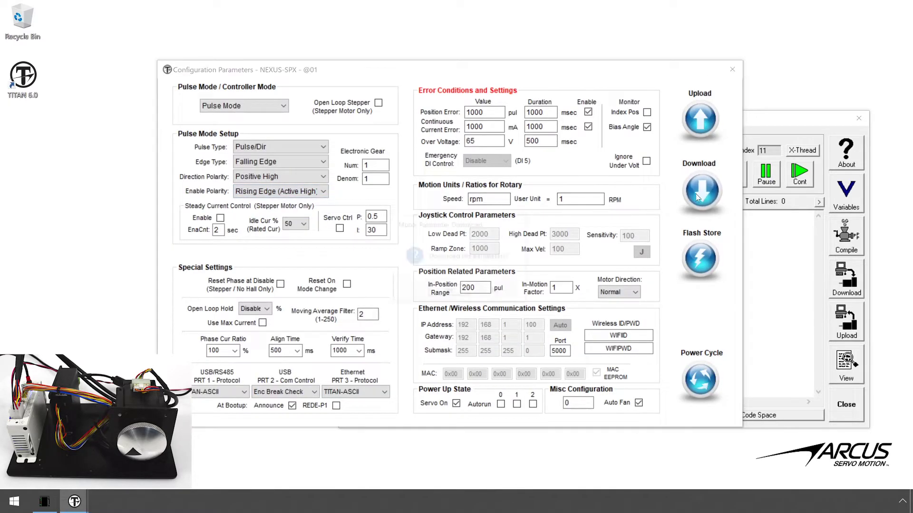
click(452, 295)
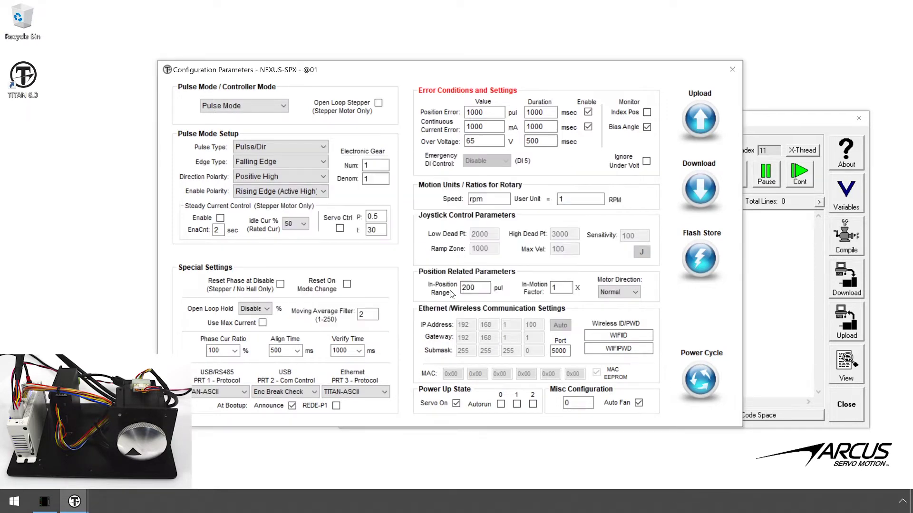
click(731, 72)
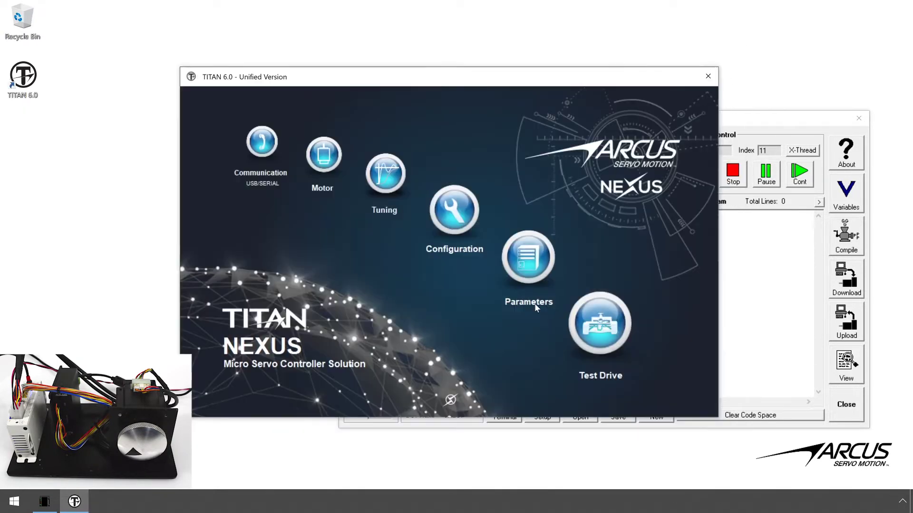
- Reopen Test Drive in Pulse Mode and toggle the ACE-SXE Enable output on and off twice
click(599, 327)
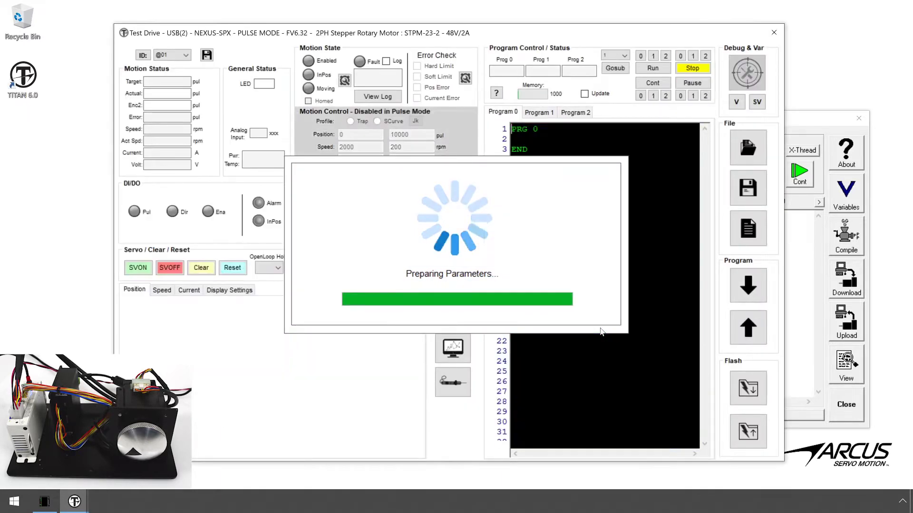
click(521, 292)
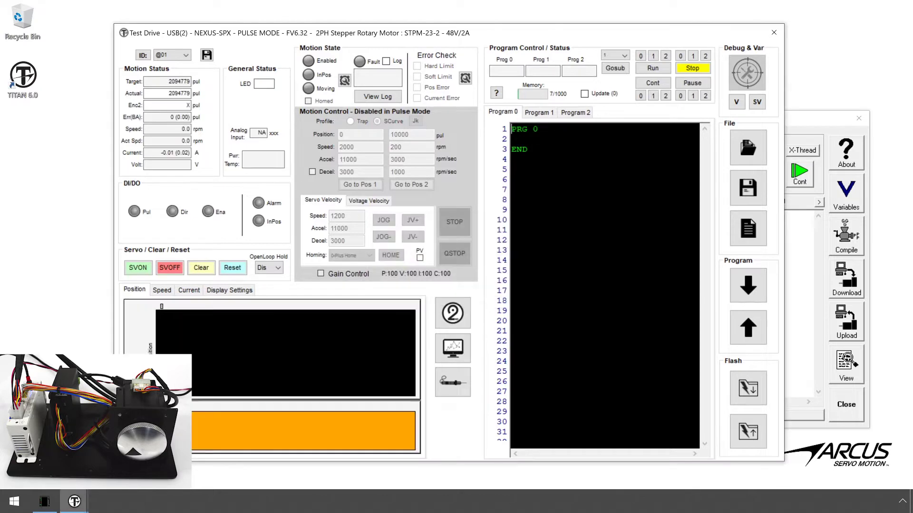
click(801, 120)
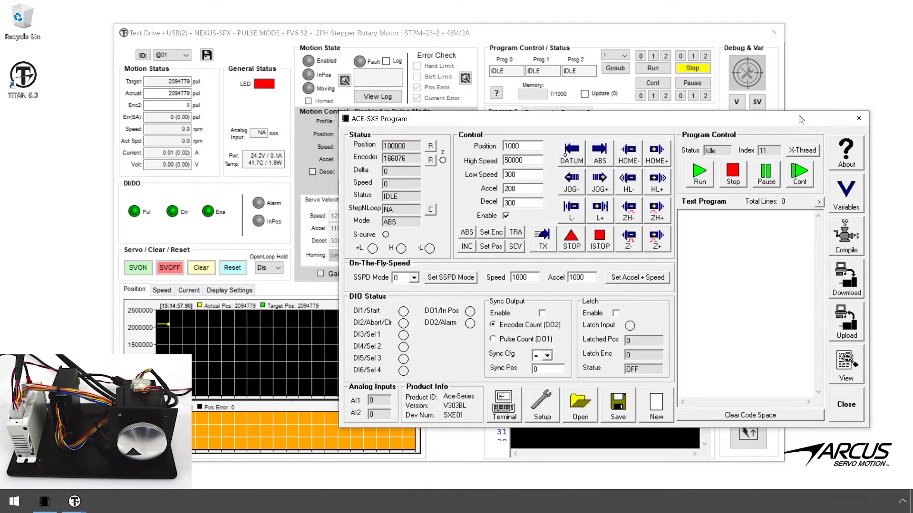
click(506, 216)
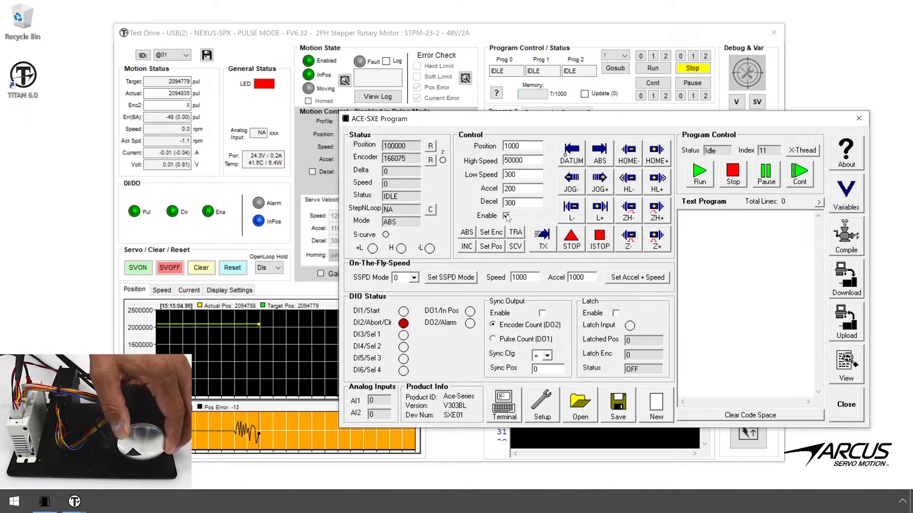
click(506, 216)
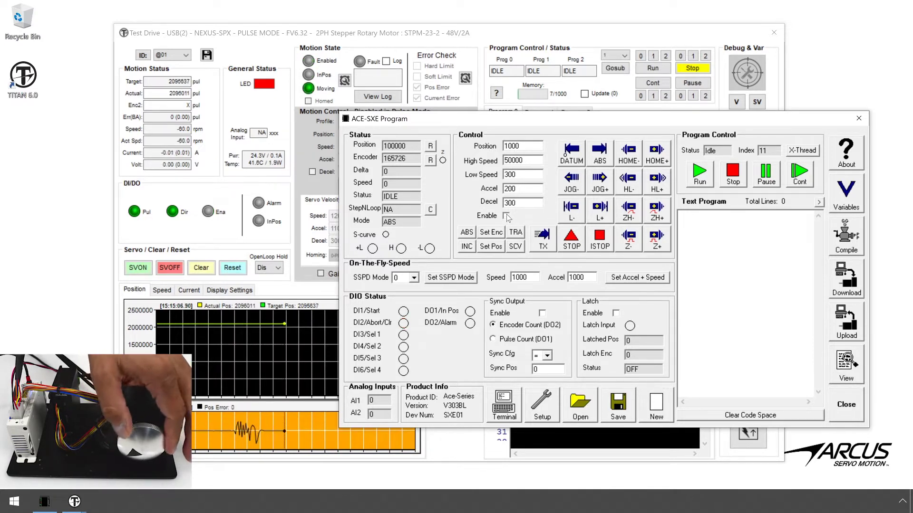
click(506, 216)
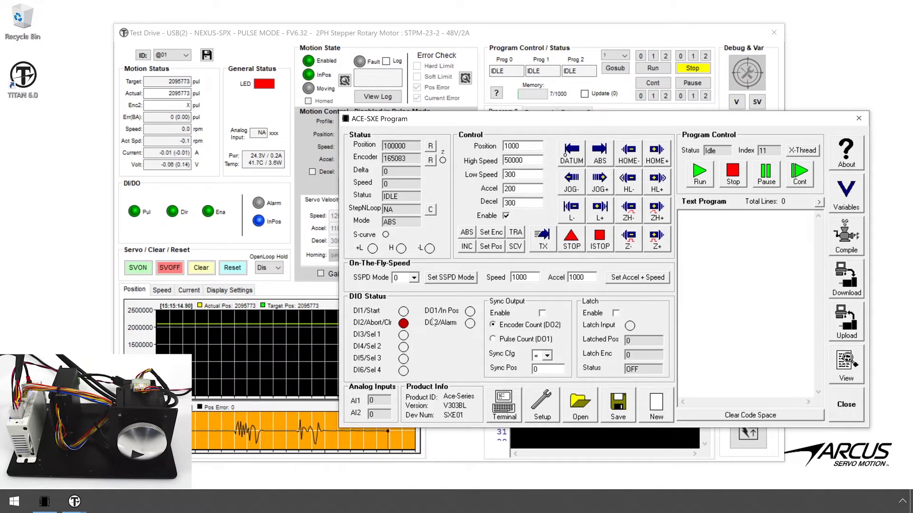
click(506, 216)
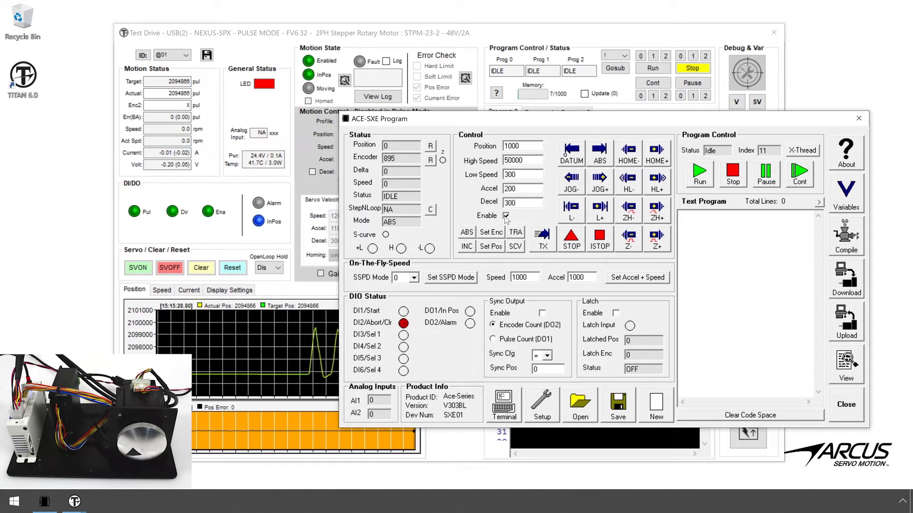
- Jog the motor forward from ACE-SXE and stop it at 2400383 pulses
click(602, 189)
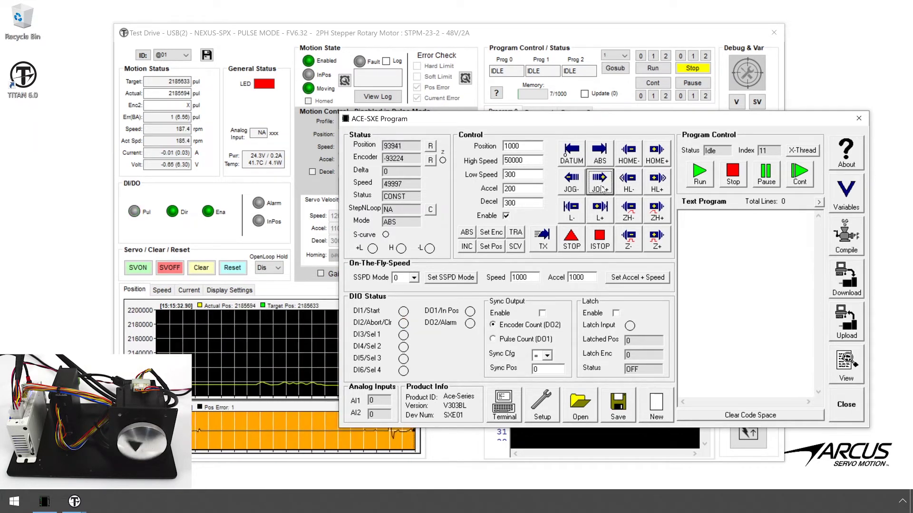
click(573, 243)
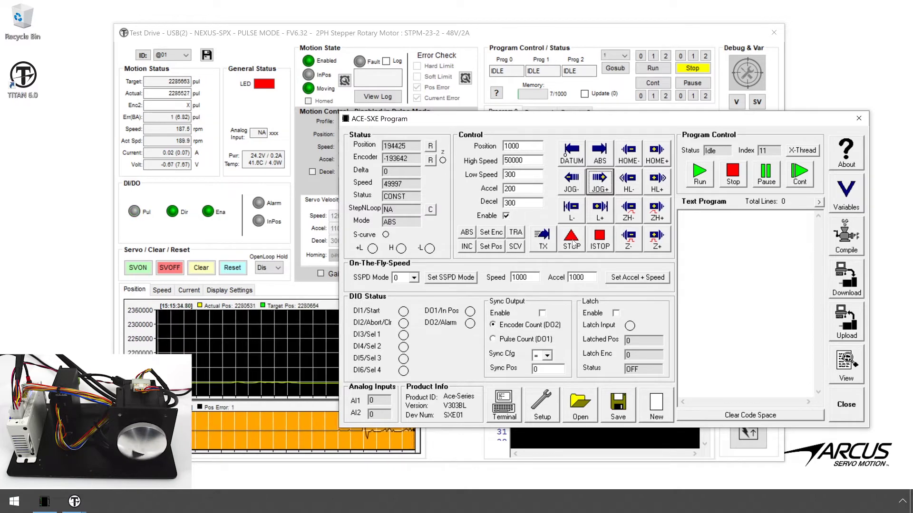
click(573, 241)
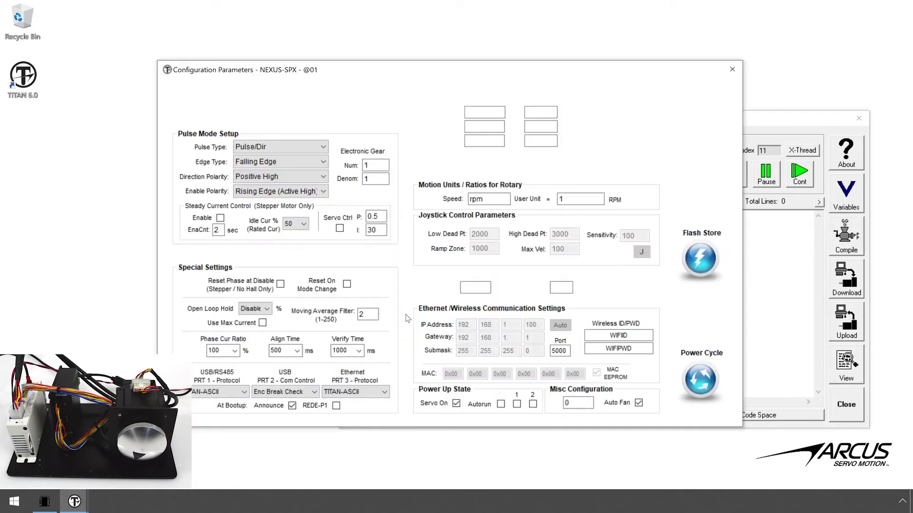
- Set Direction Polarity to Positive Low and download the updated parameters to the drive
click(265, 178)
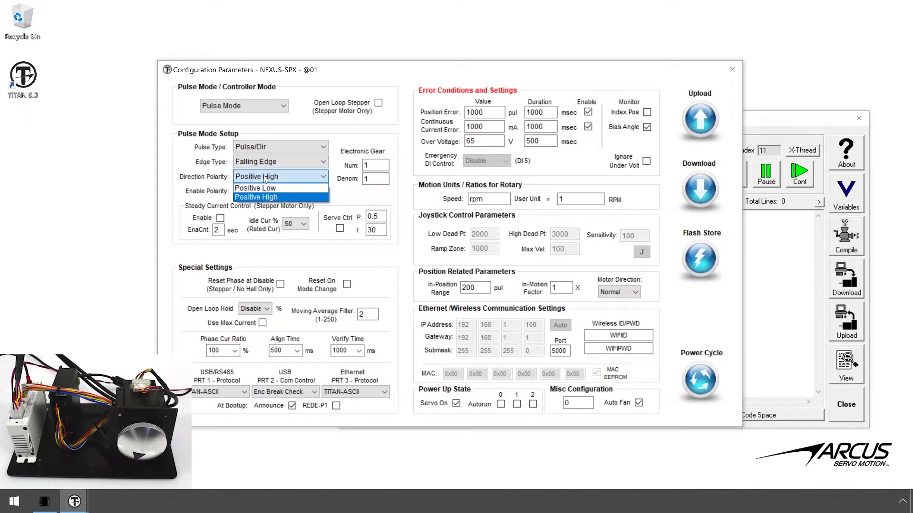
click(266, 188)
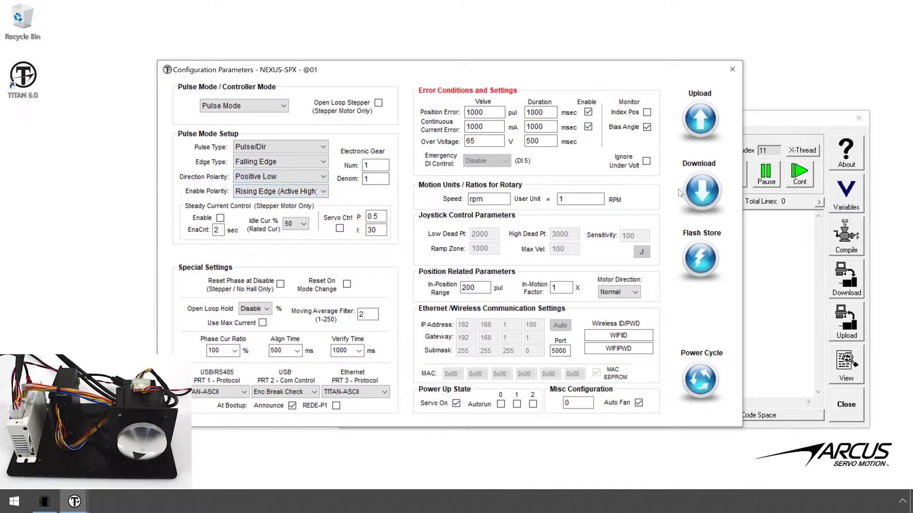
click(694, 193)
click(446, 293)
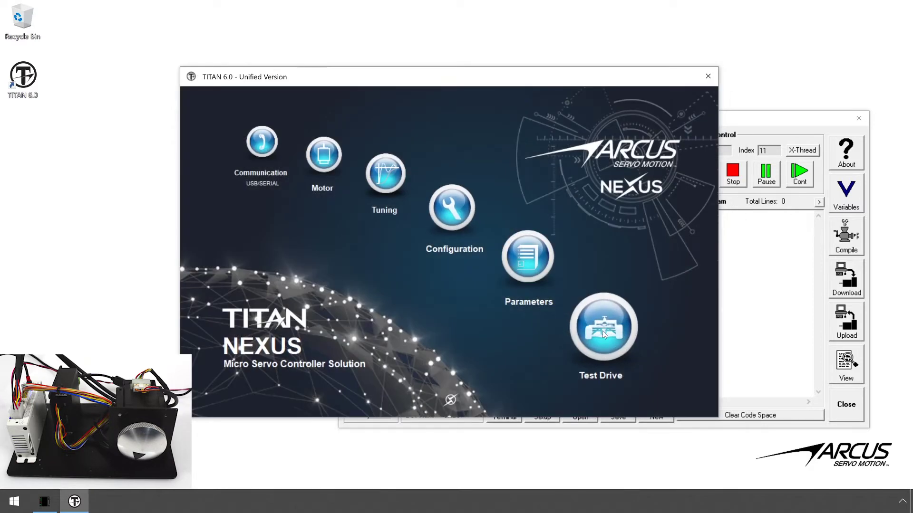
click(602, 332)
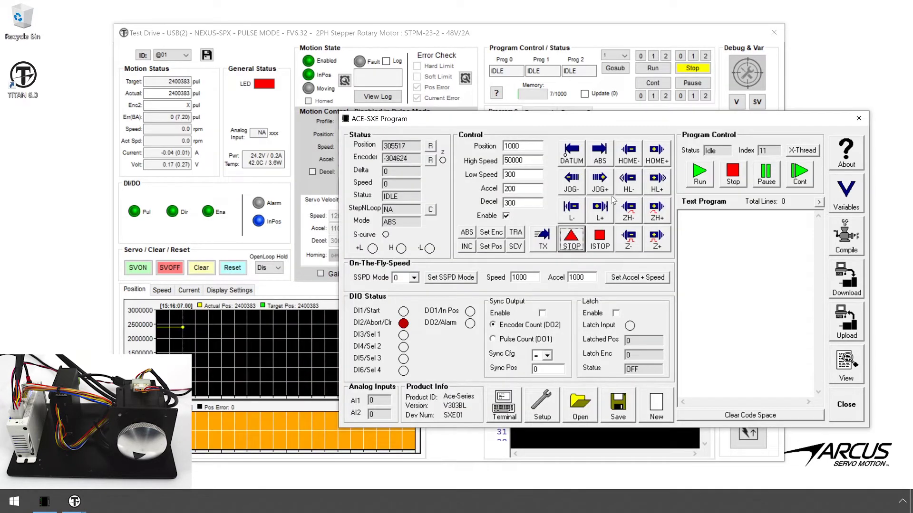
- Jog the motor forward, backward, then forward again, stopping after each run
click(600, 188)
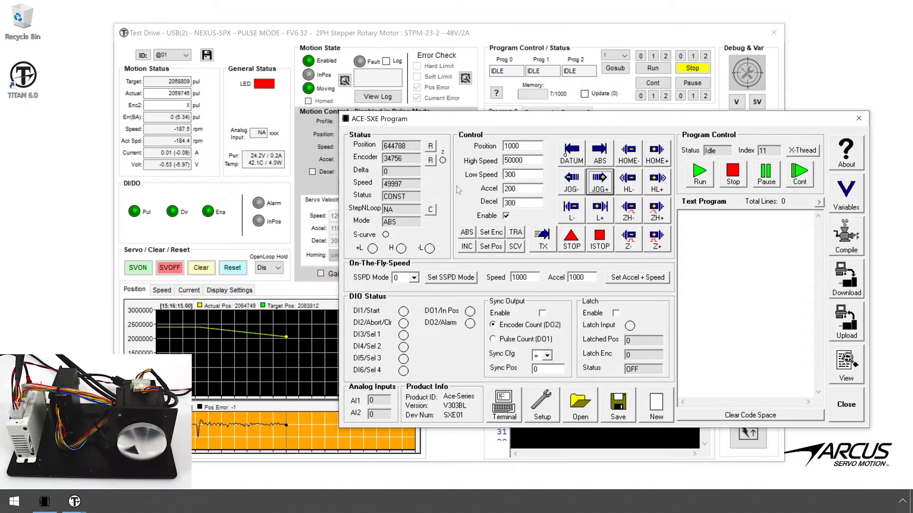
click(577, 243)
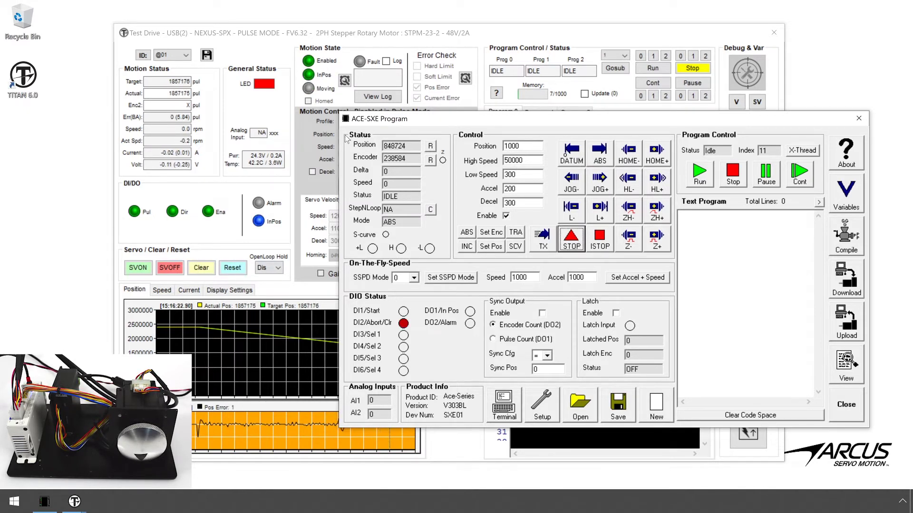
click(573, 183)
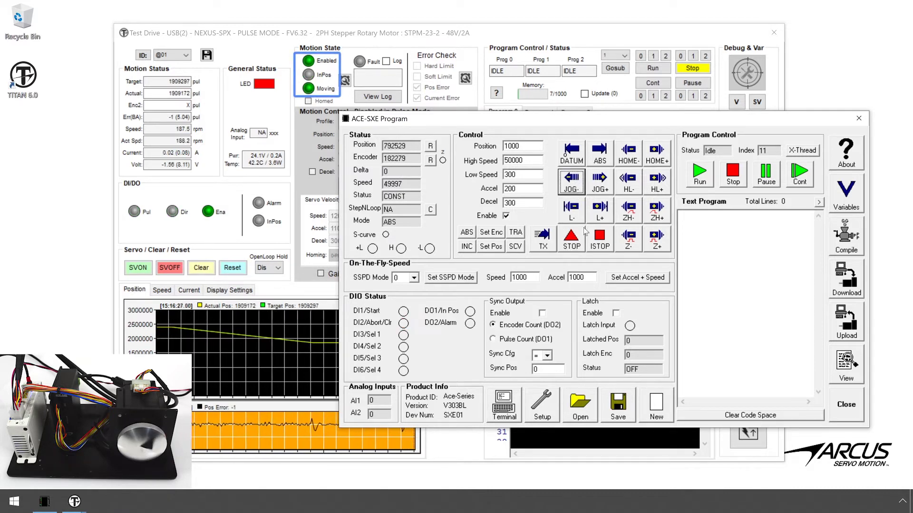
click(572, 238)
click(599, 181)
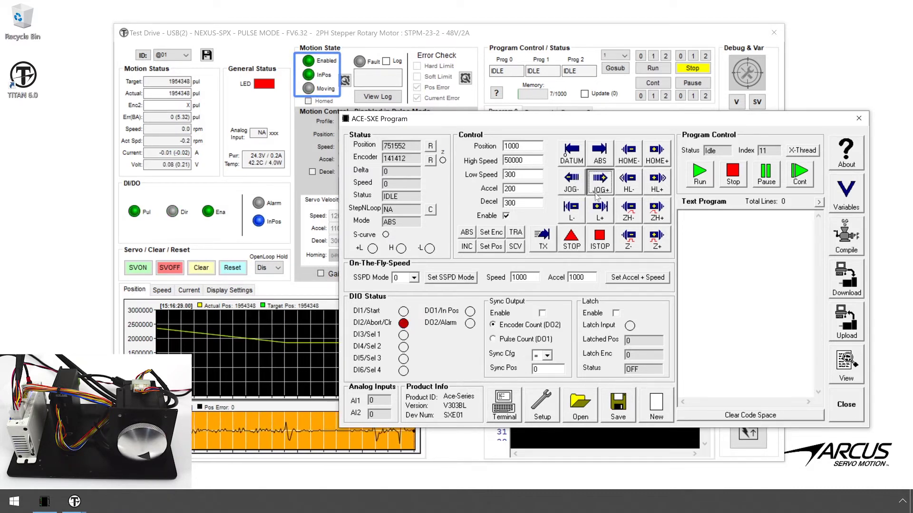
click(571, 238)
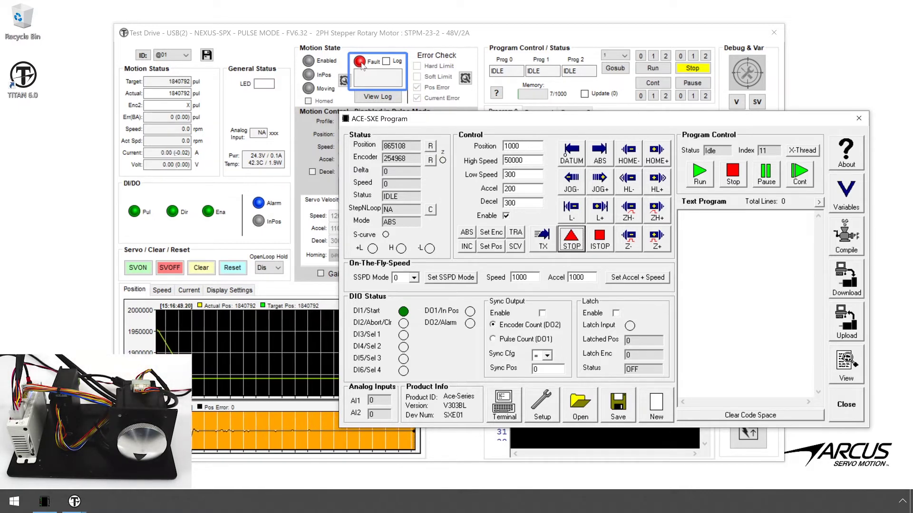
- Bring Test Drive forward and read the Encoder Error message in the Fault box
click(363, 67)
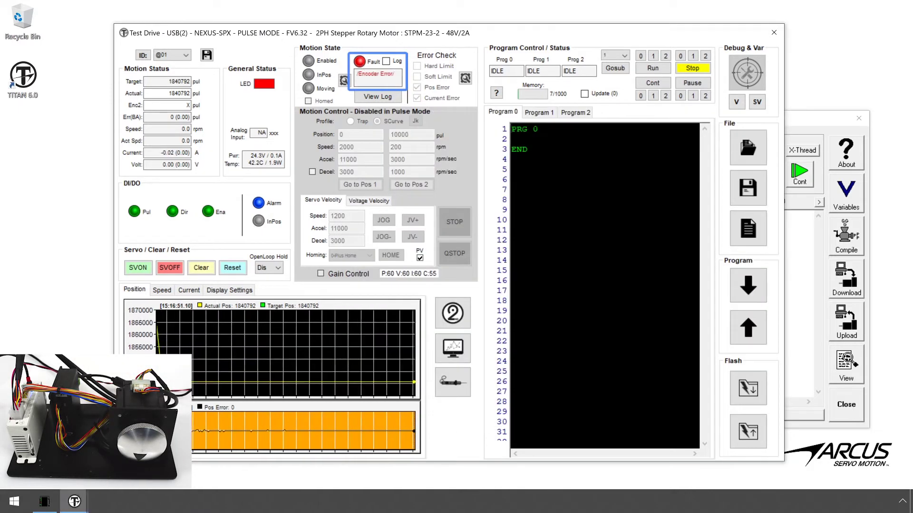
drag(357, 74, 402, 81)
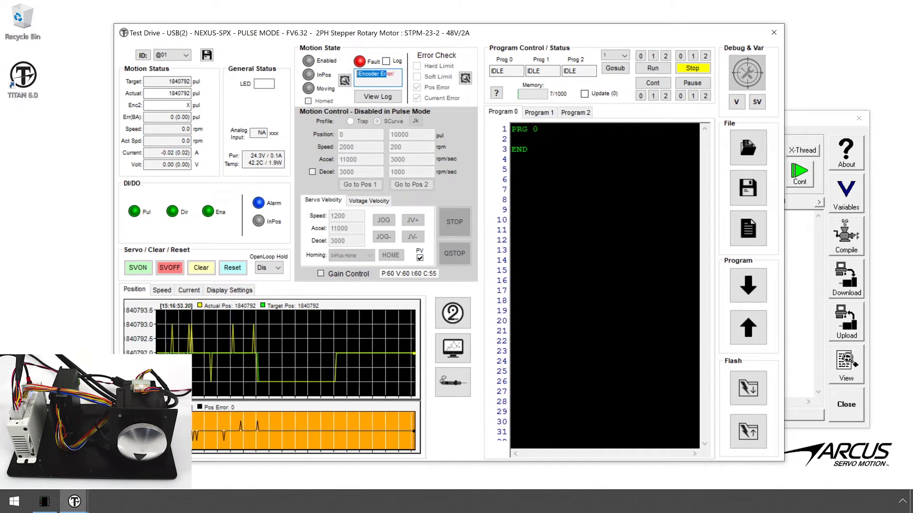
click(400, 80)
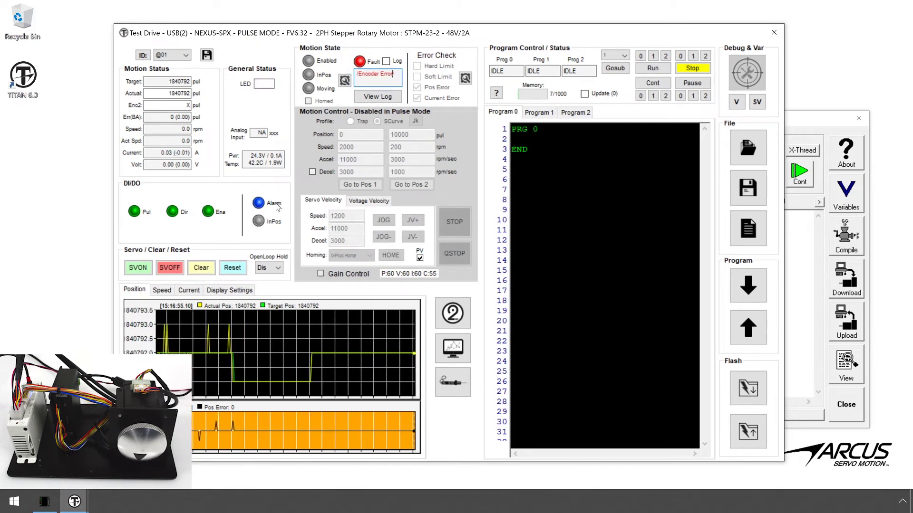
- In ACE-SXE Program, uncheck and re-check Enable to clear the encoder error
click(809, 124)
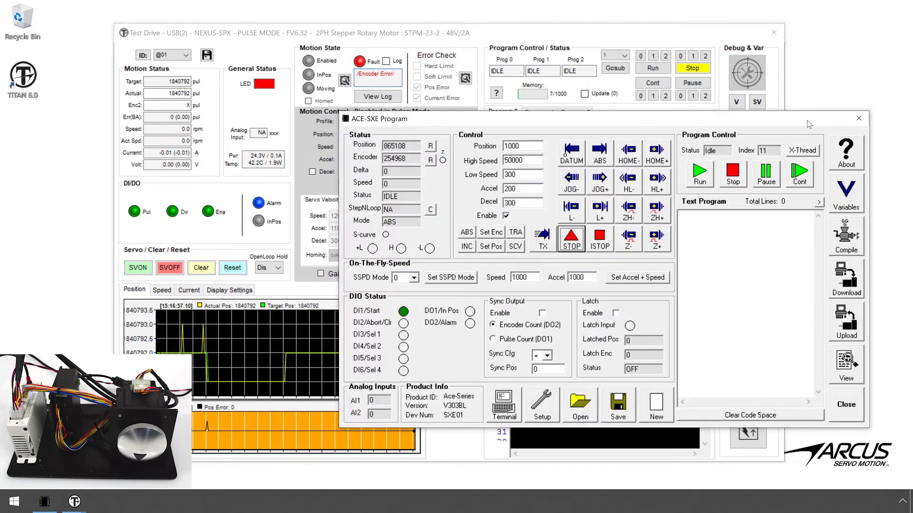
click(506, 216)
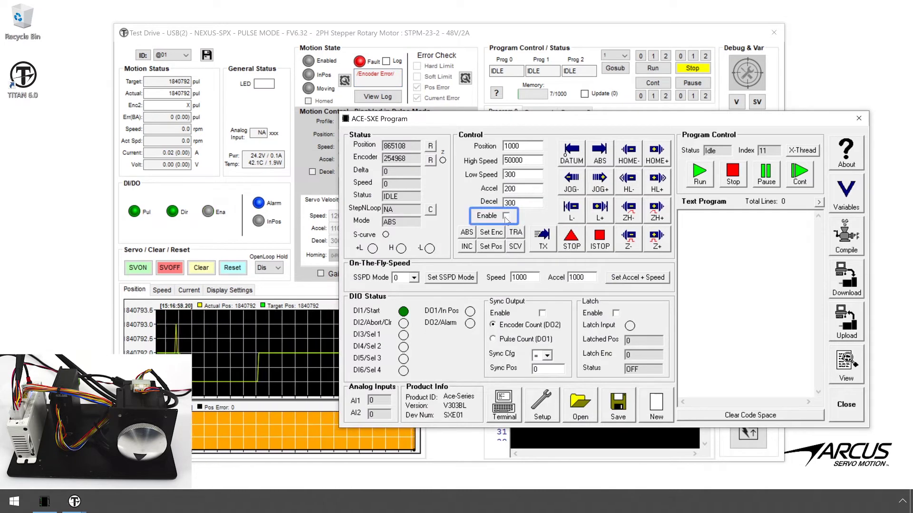
click(506, 217)
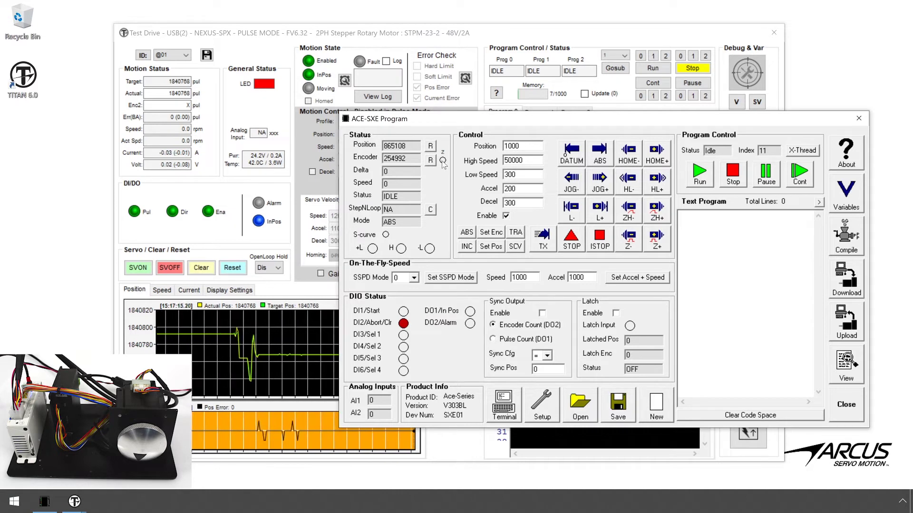
- Load ace test program.prg into the ACE-SXE program editor
click(580, 416)
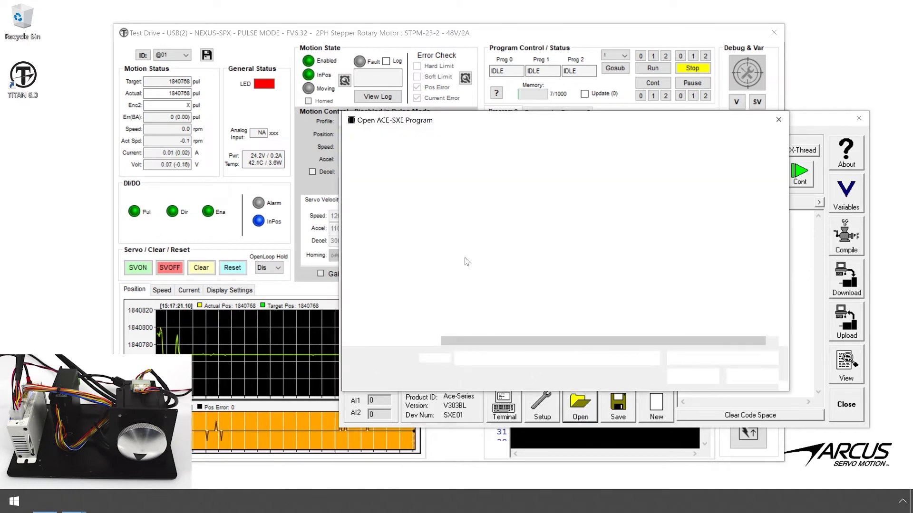
click(491, 198)
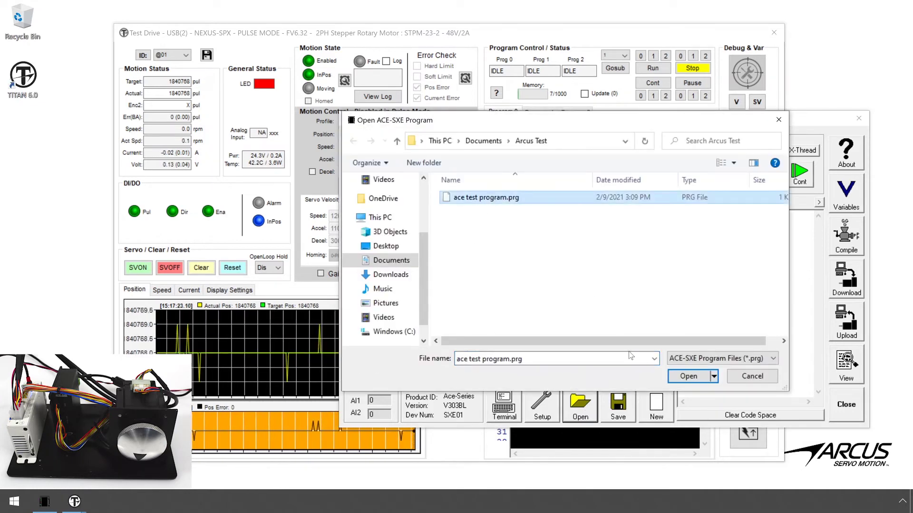
click(688, 377)
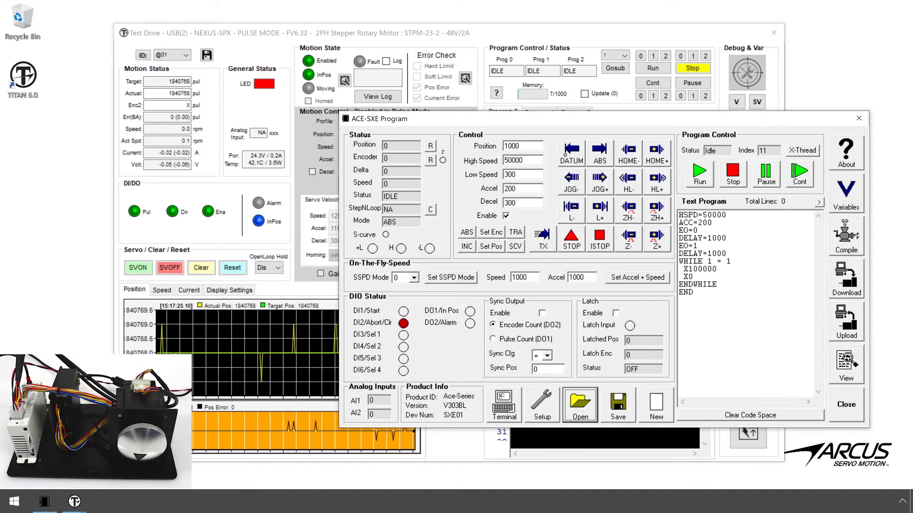
- Compile the program to 14 lines, download it to the ACE-SXE, and start it running
click(846, 237)
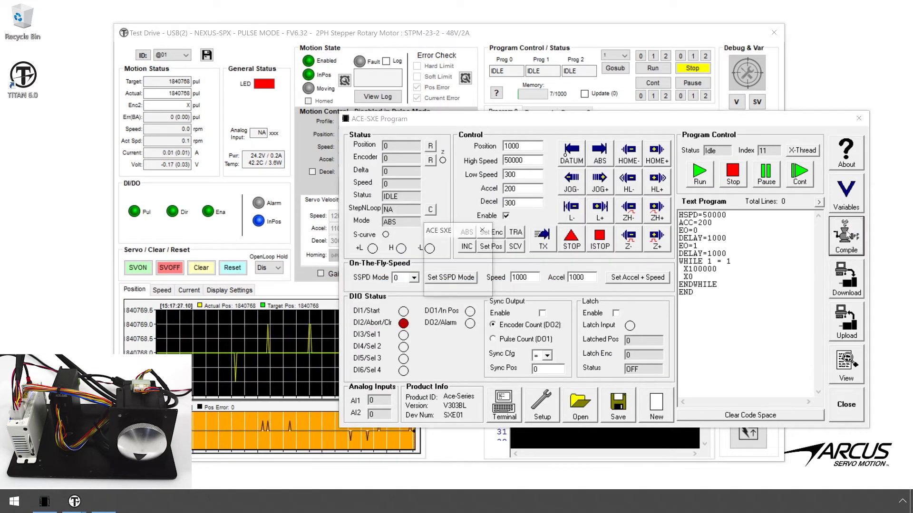
click(460, 284)
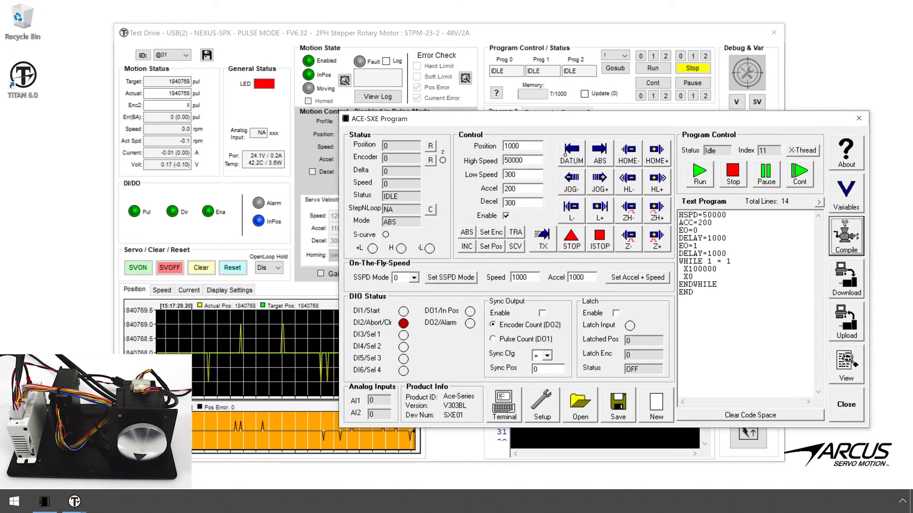
click(846, 279)
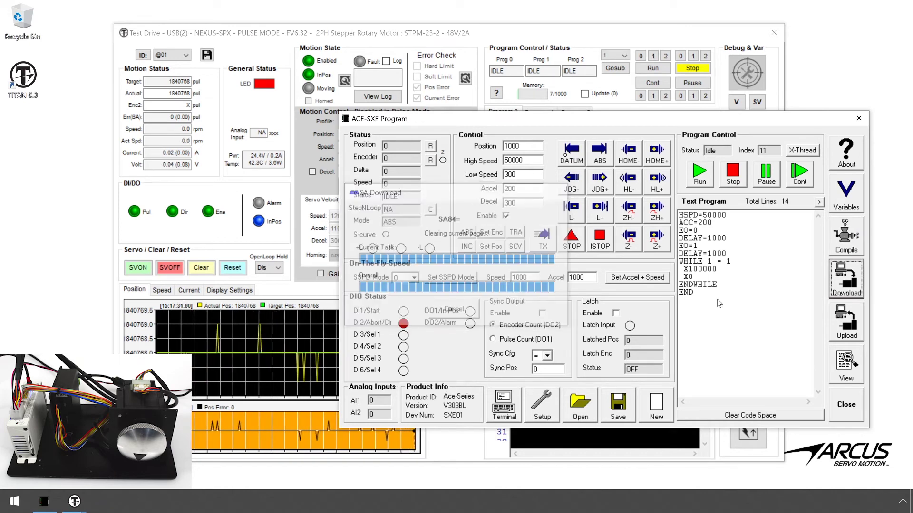
click(460, 285)
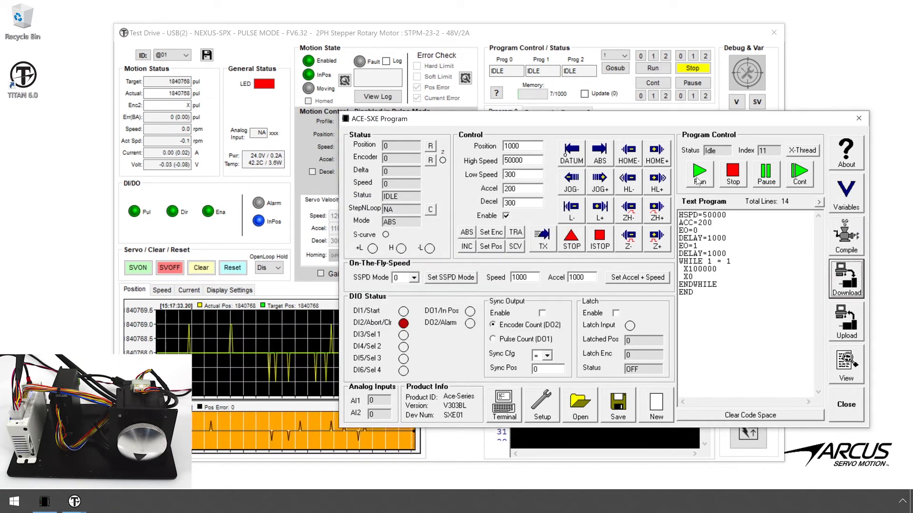
click(697, 180)
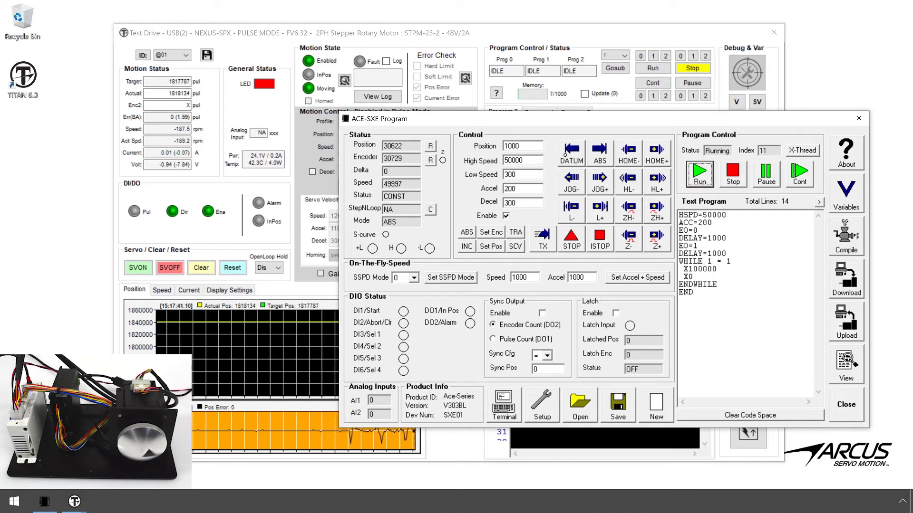
- Watch the motor swing back and forth in Test Drive, then stop the program and close Test Drive
click(547, 34)
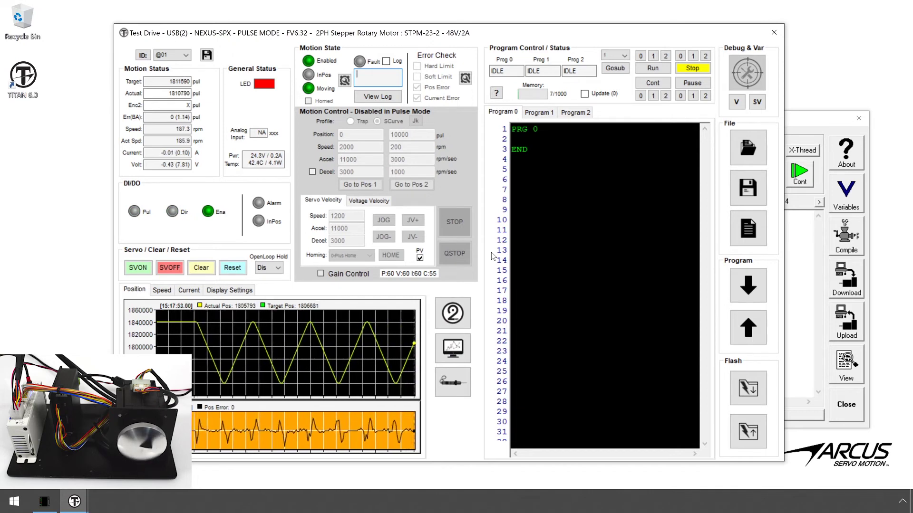
click(815, 124)
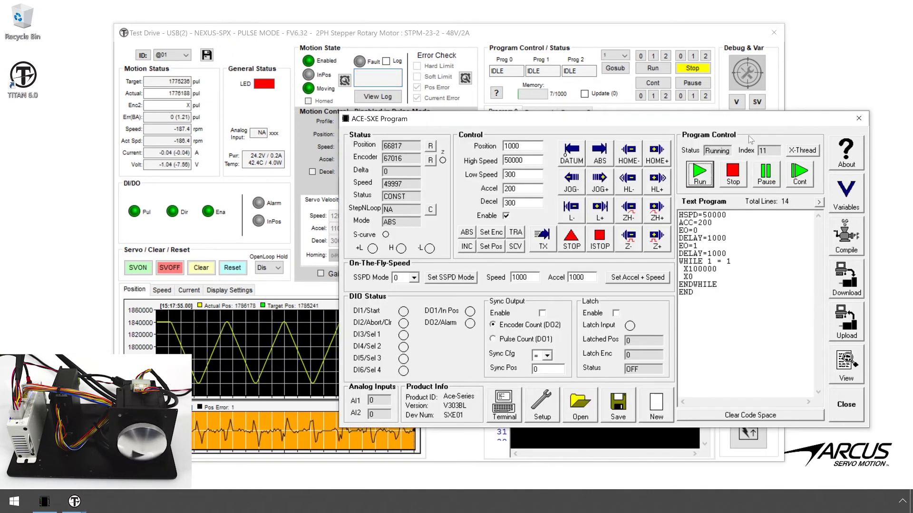
click(733, 181)
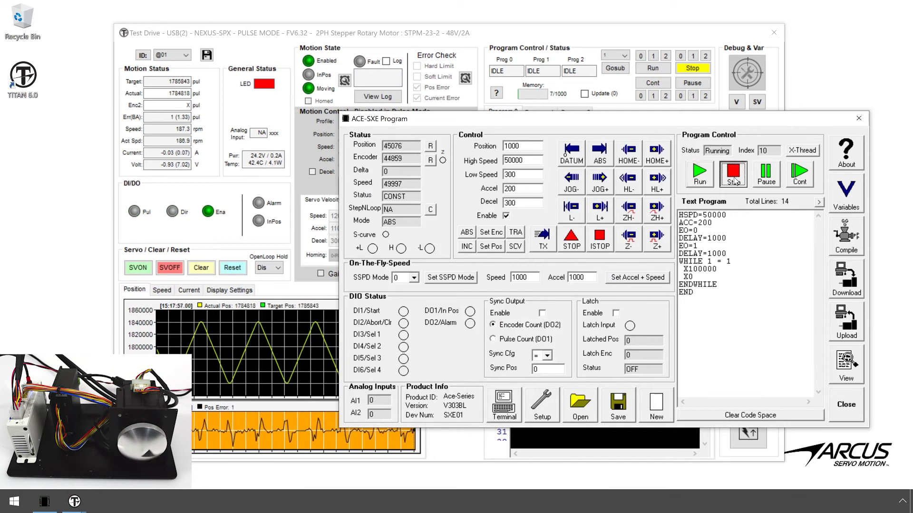
click(761, 34)
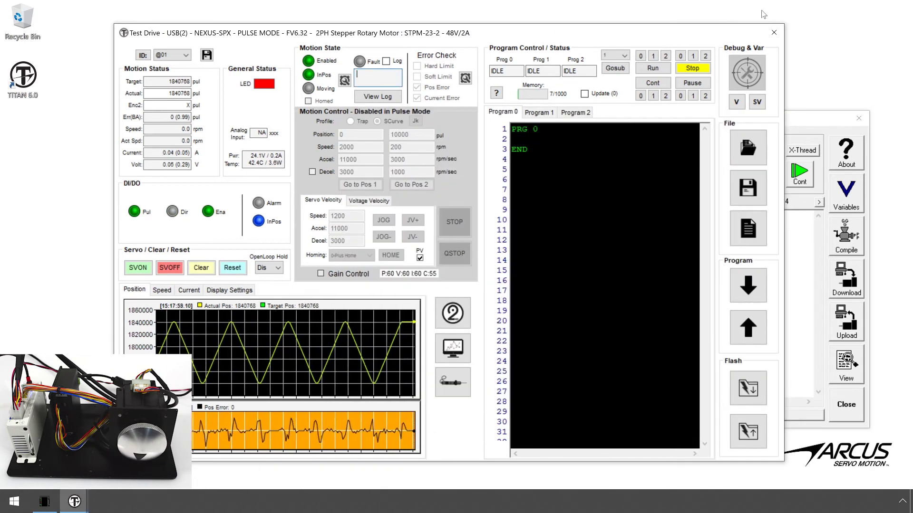
click(776, 36)
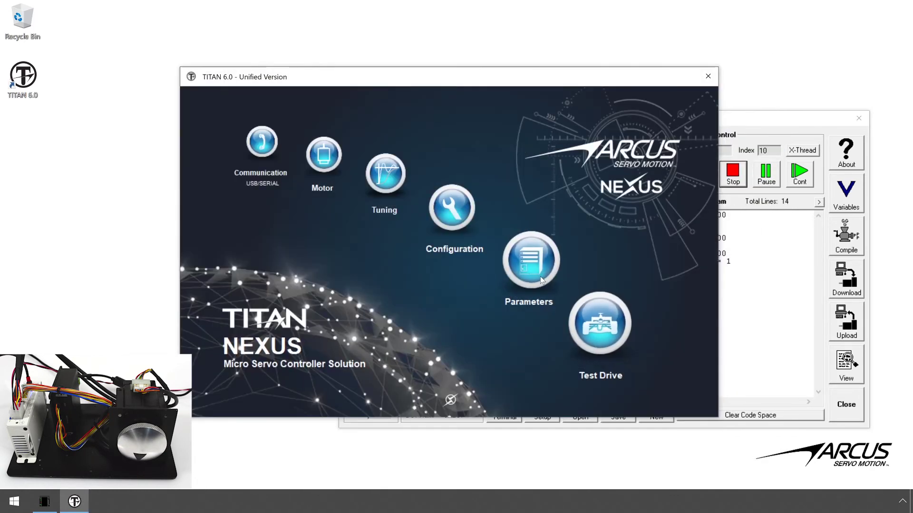
- Save the drive parameters over pulse mode setup.ncf, confirming the overwrite
click(534, 269)
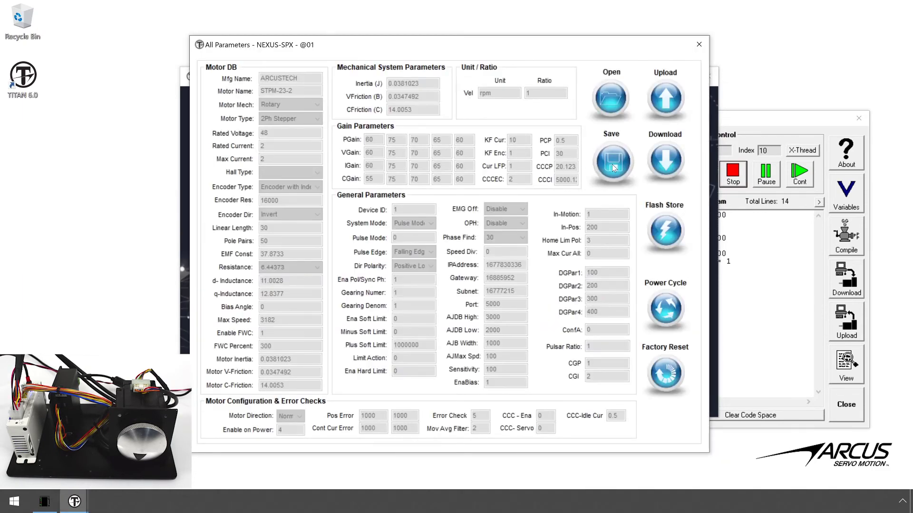
click(612, 162)
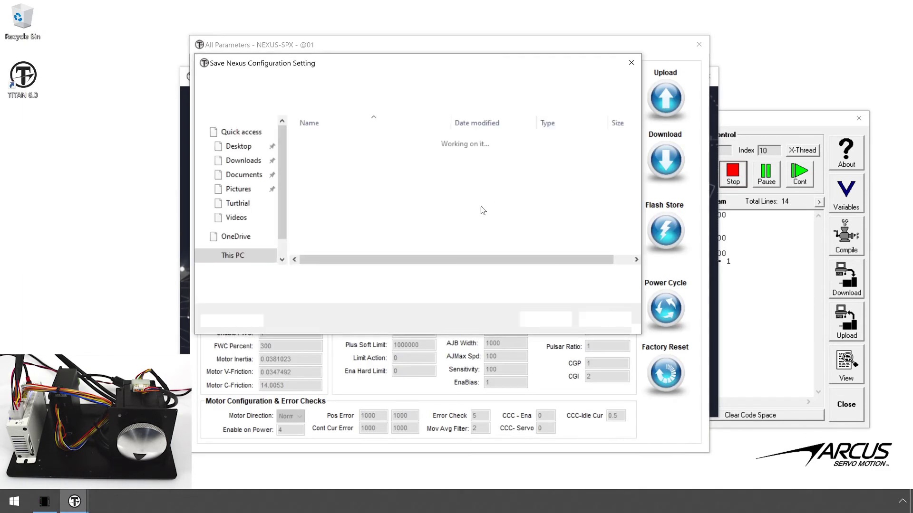
click(363, 141)
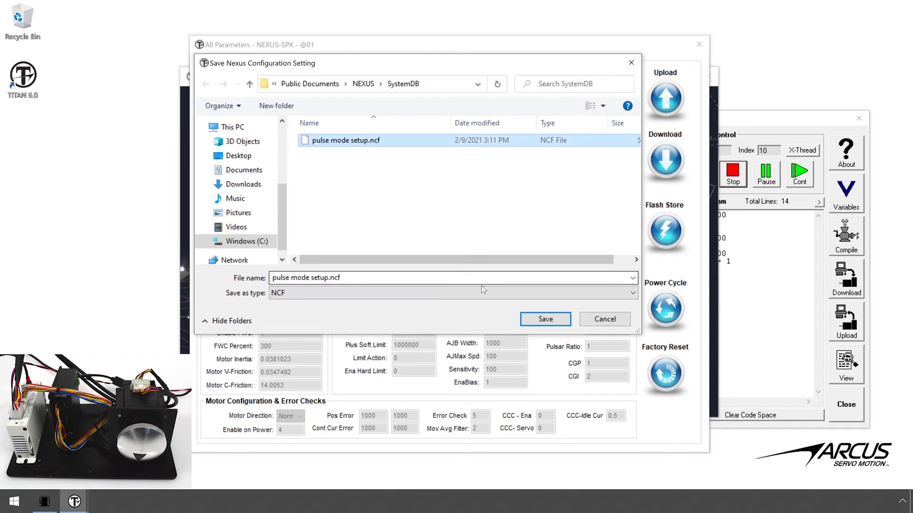
click(542, 321)
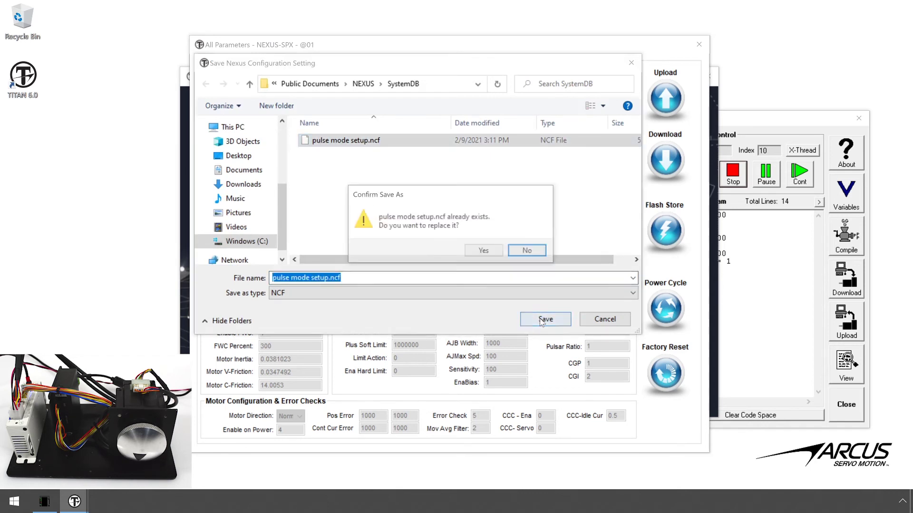
click(483, 251)
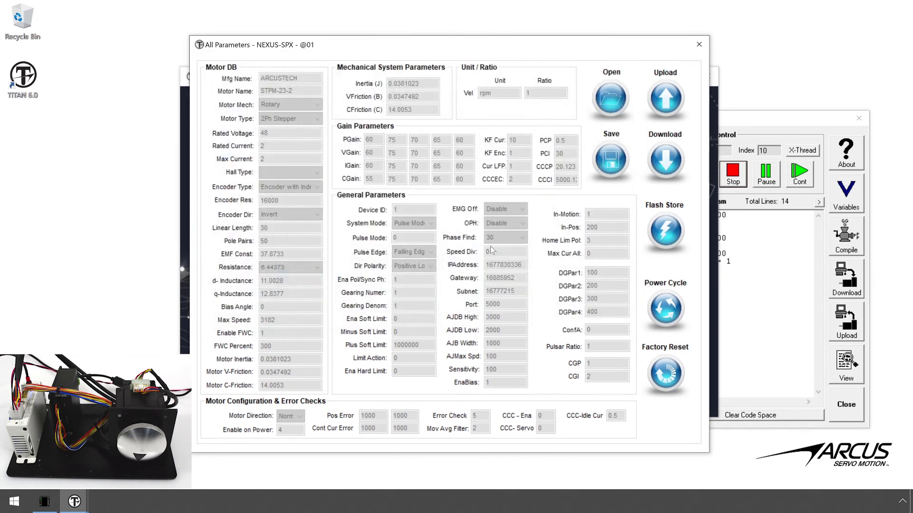
- Store the parameters to flash and close the All Parameters window
click(661, 230)
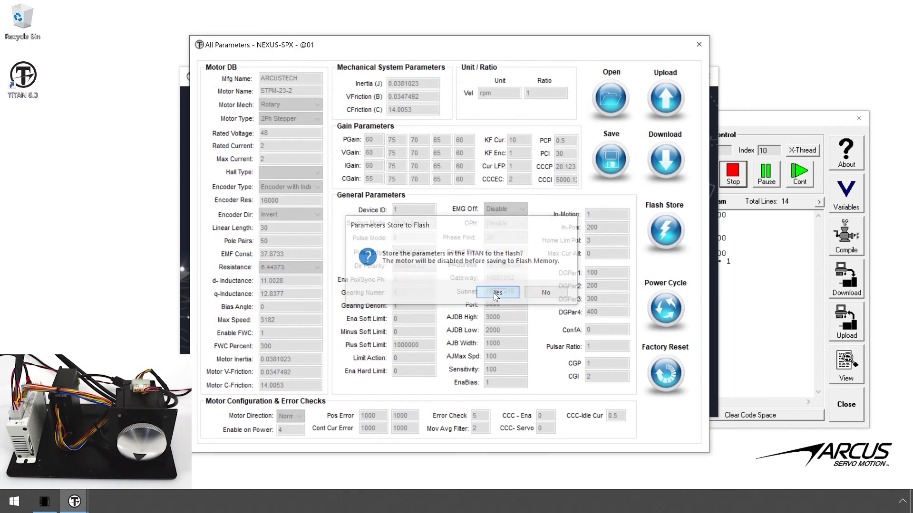
click(494, 292)
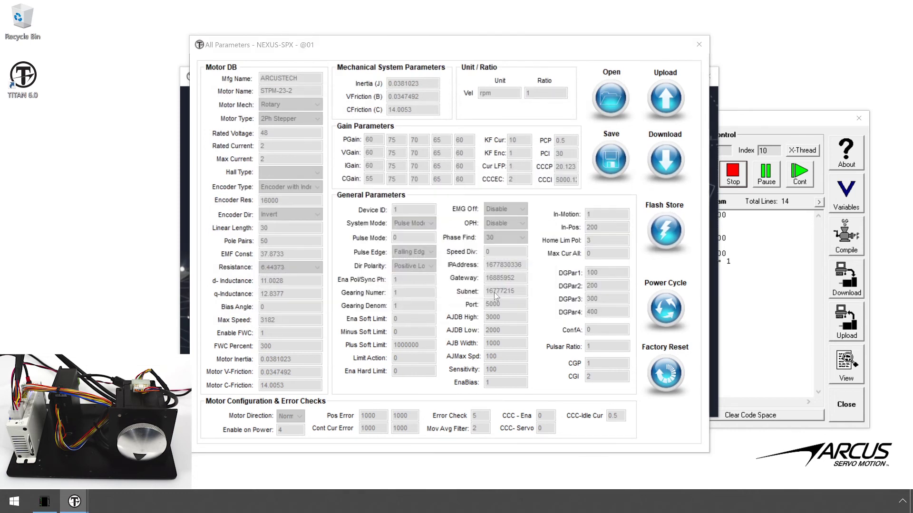
click(542, 289)
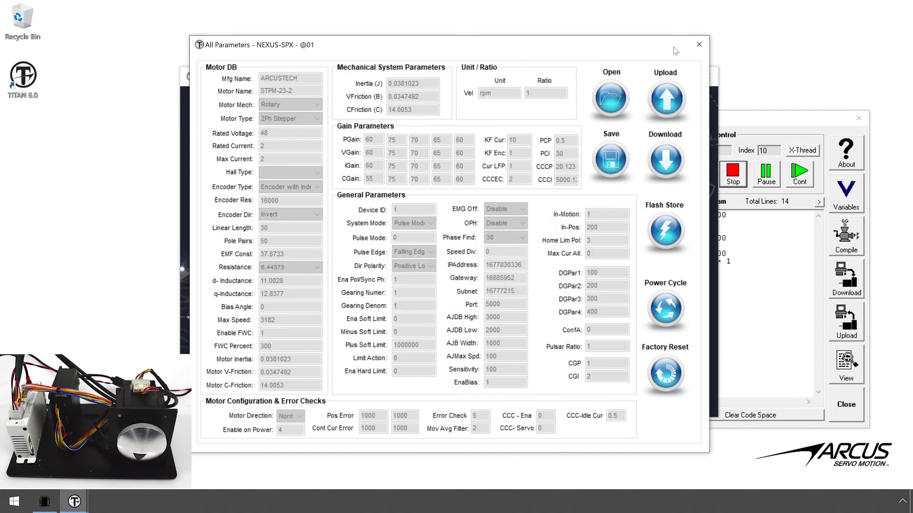
click(700, 45)
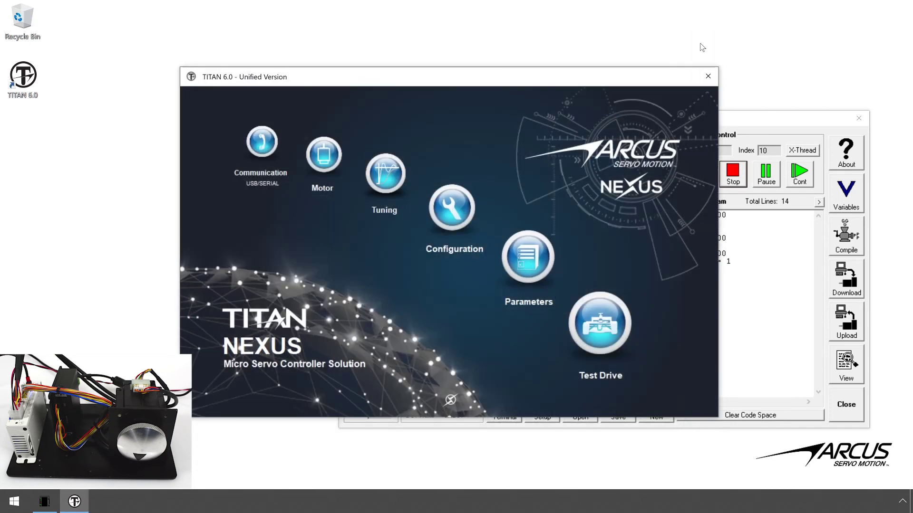